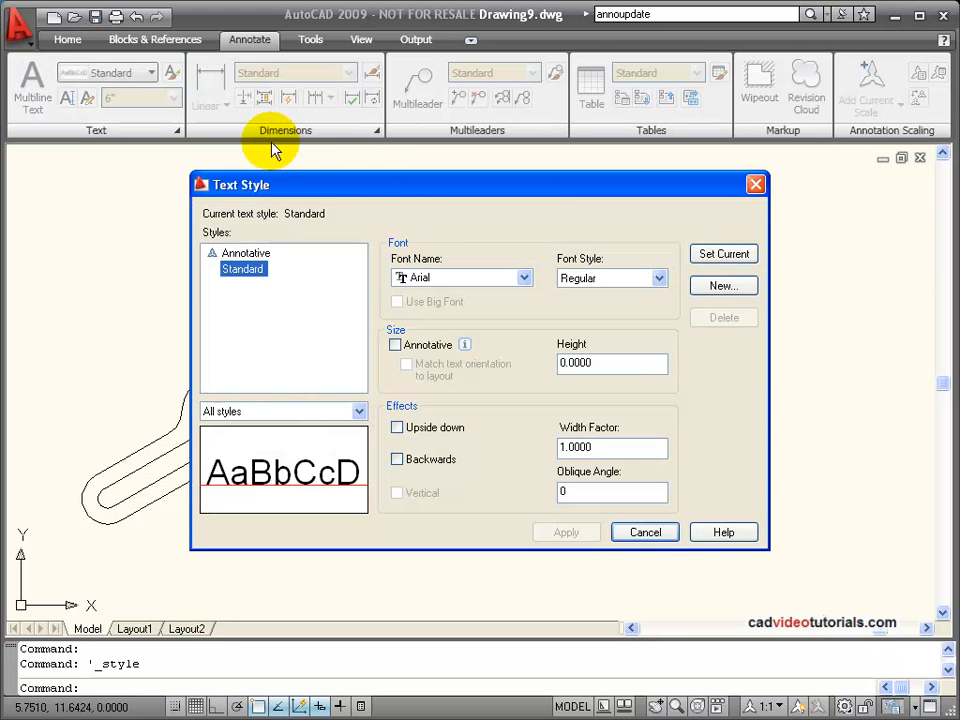
Create a new text style named Romans and assign it the romans.shx font.
drag(381, 186, 505, 62)
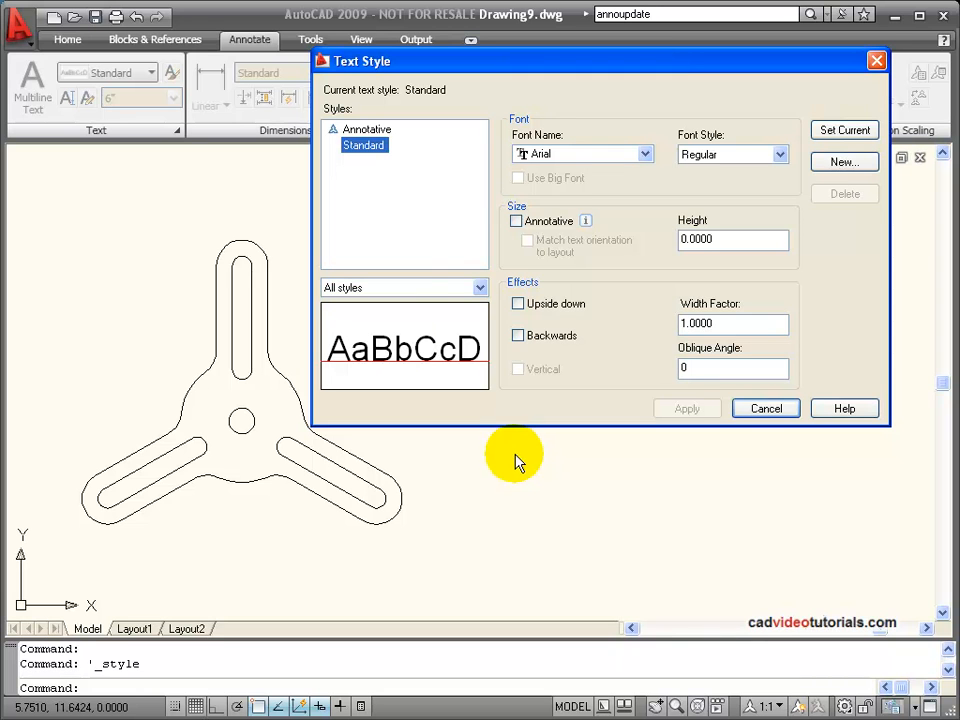
click(838, 163)
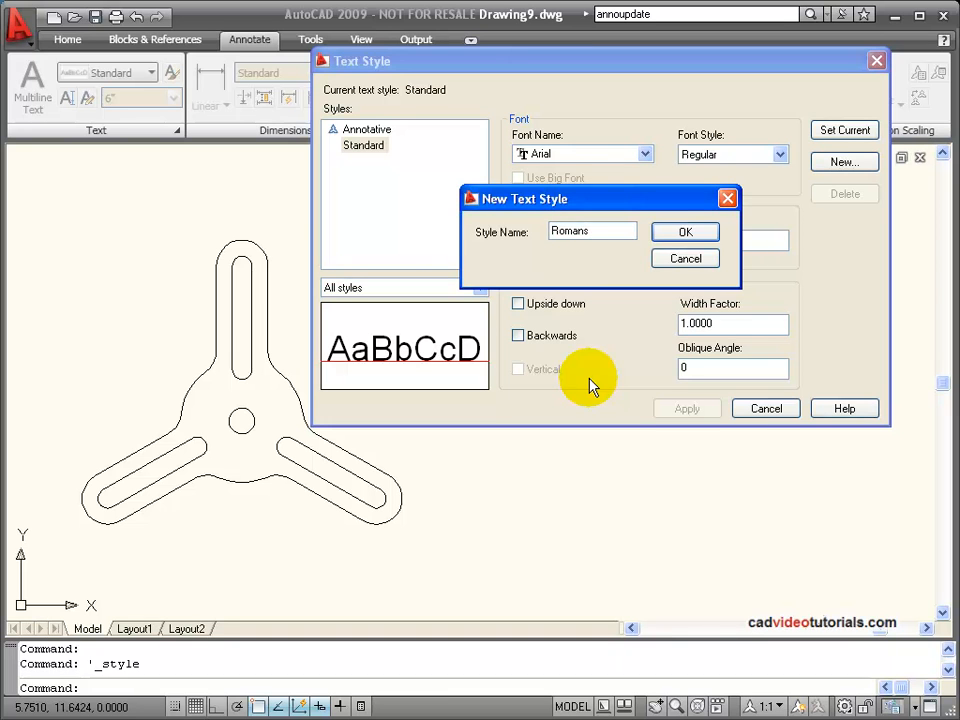
click(685, 232)
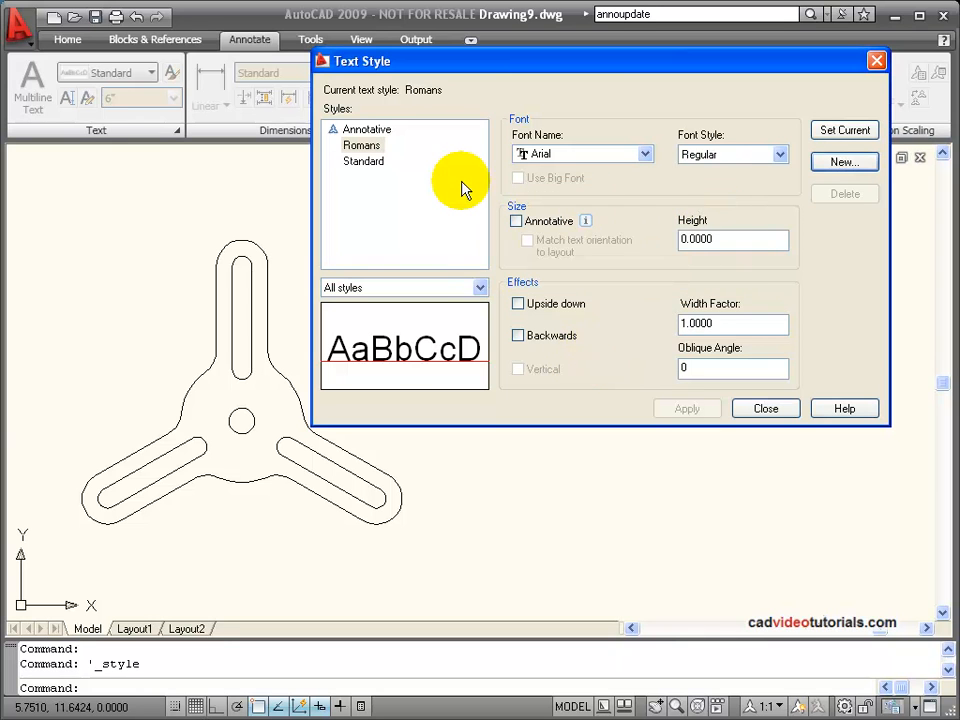
click(646, 155)
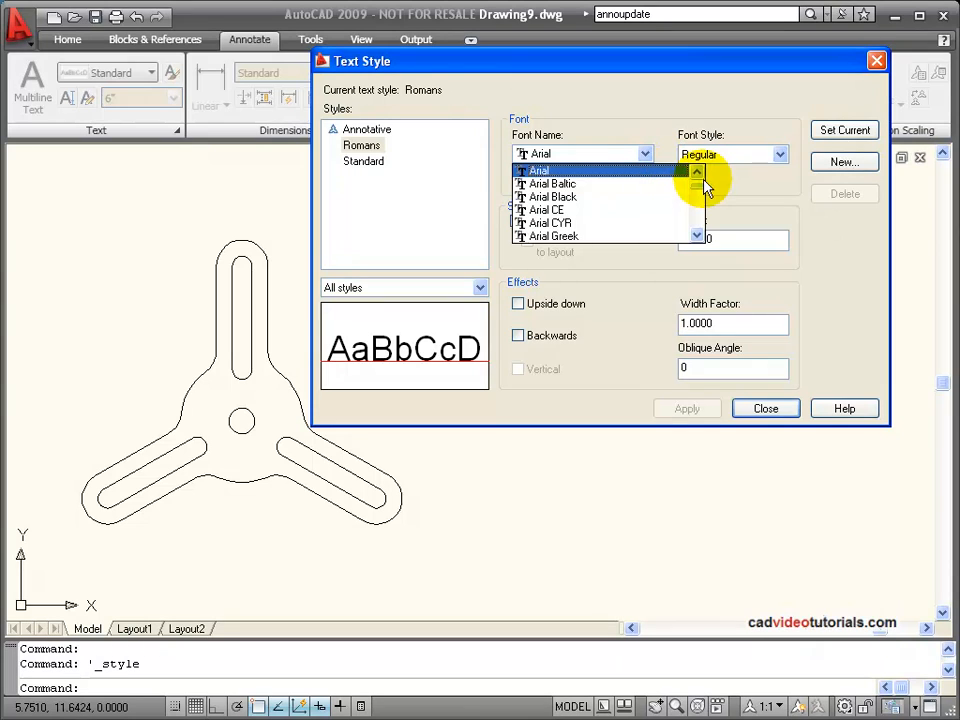
drag(698, 188, 697, 218)
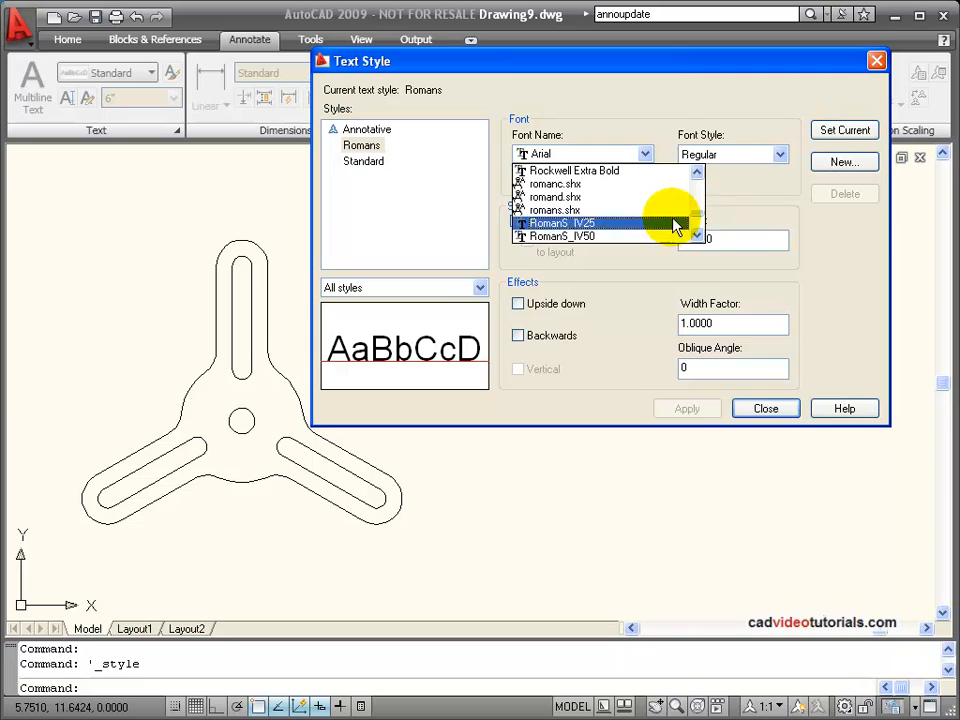
click(579, 211)
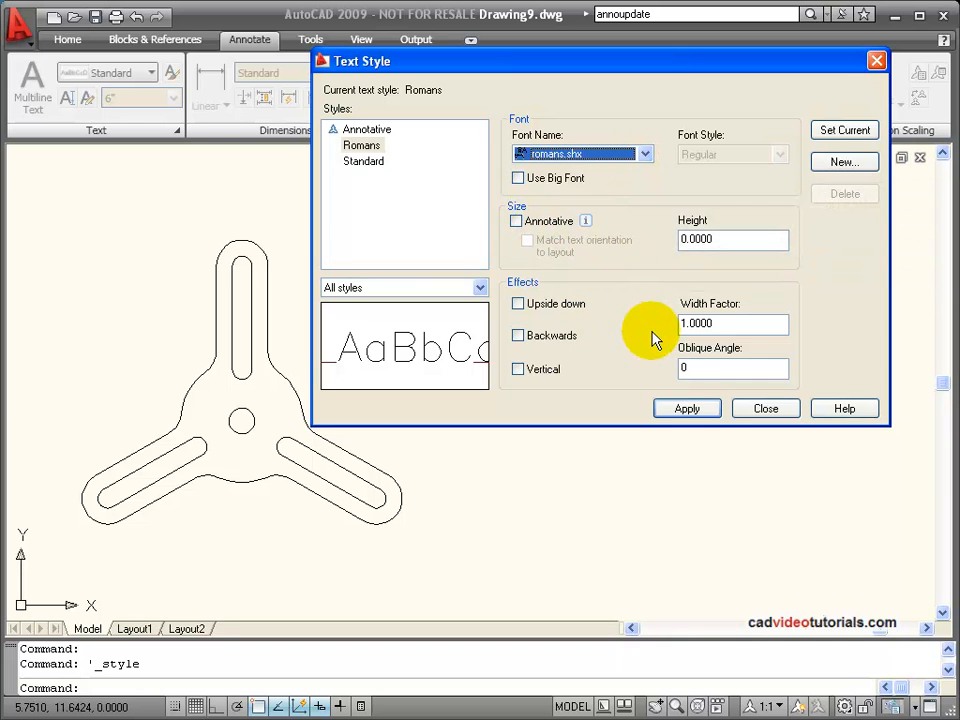
Set the Romans style's text height to 3/32 and its width factor to 1.0.
click(710, 238)
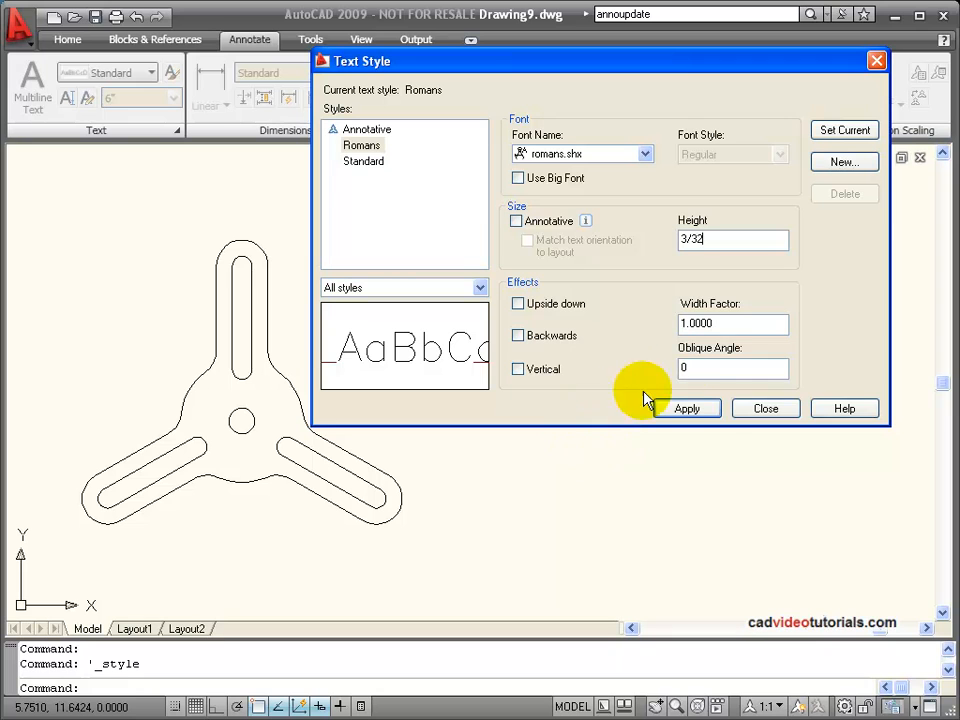
click(708, 322)
double_click(708, 322)
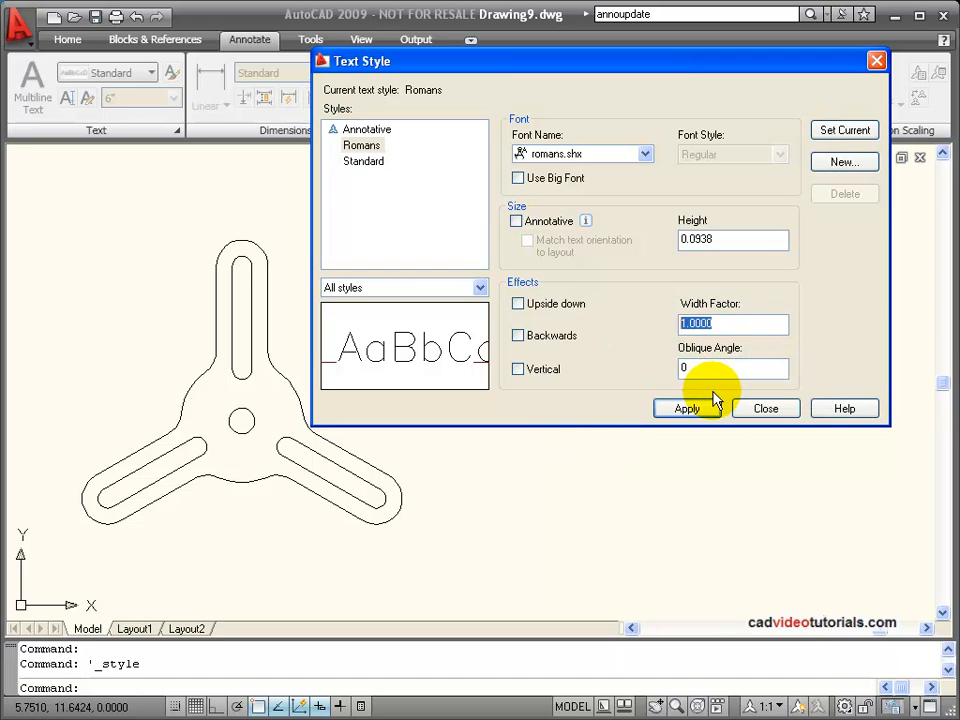
text(1.2)
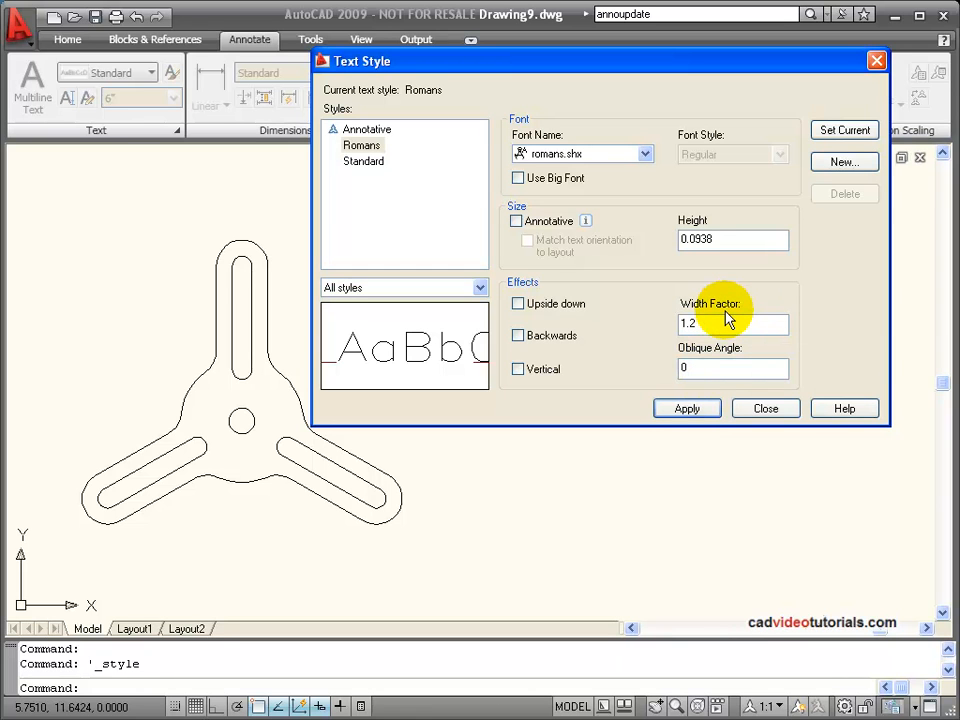
key(BackSpace)
text(0)
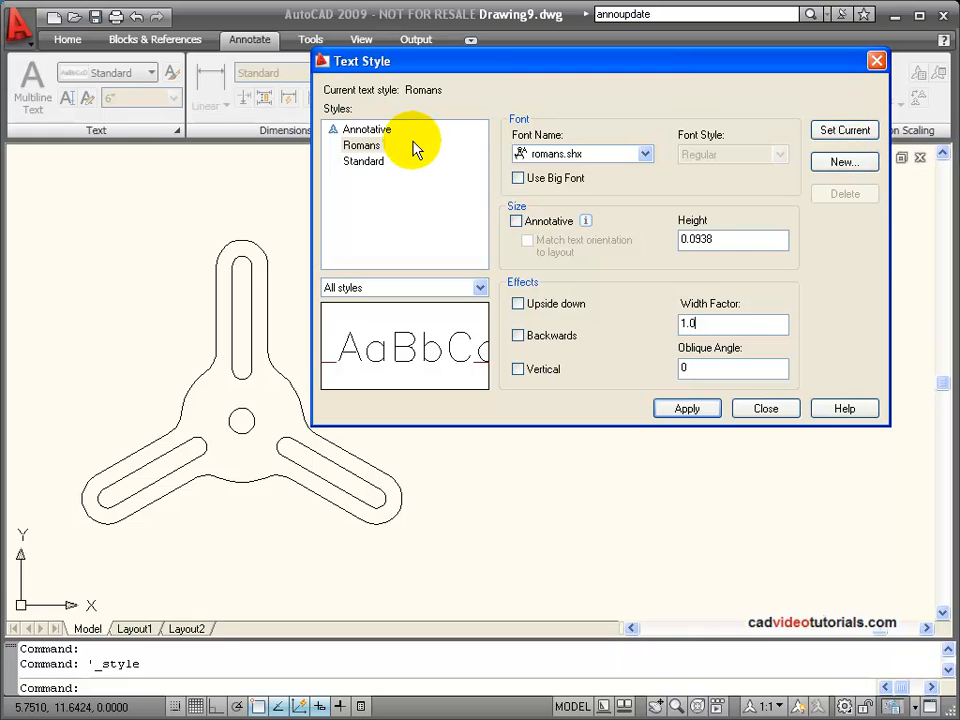
Make Romans the current text style, close the style settings and check the list of available text styles.
click(370, 146)
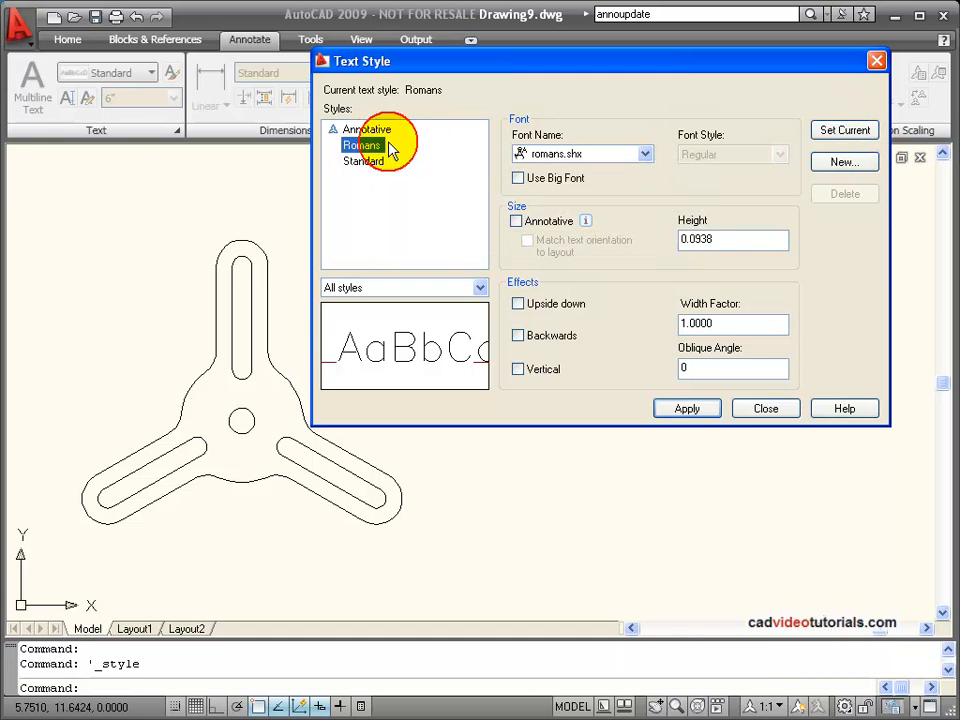
click(849, 129)
click(581, 270)
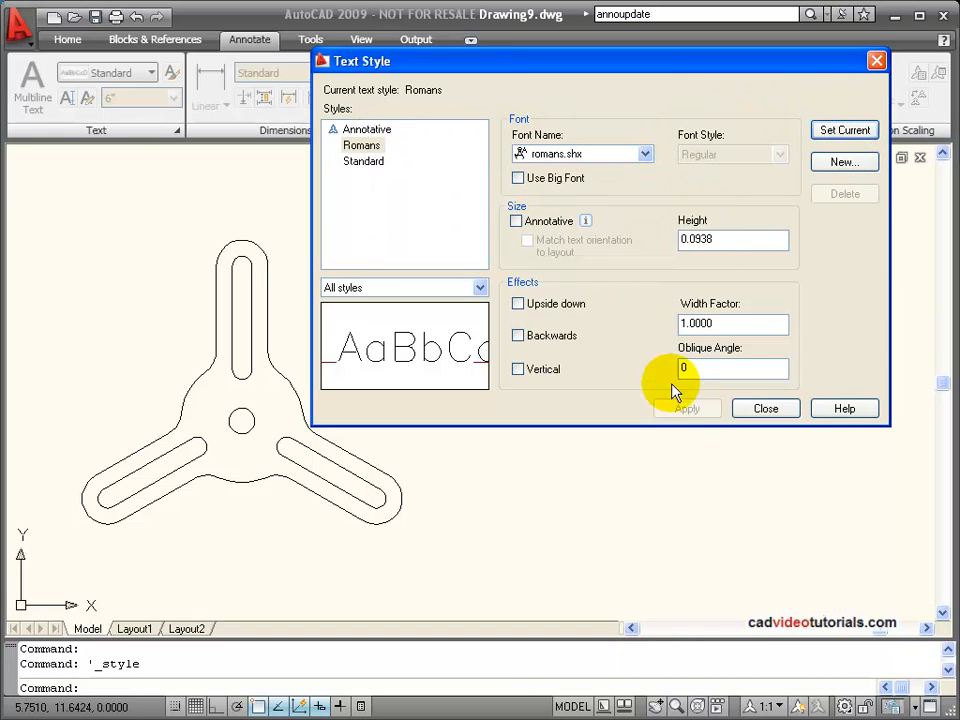
click(757, 410)
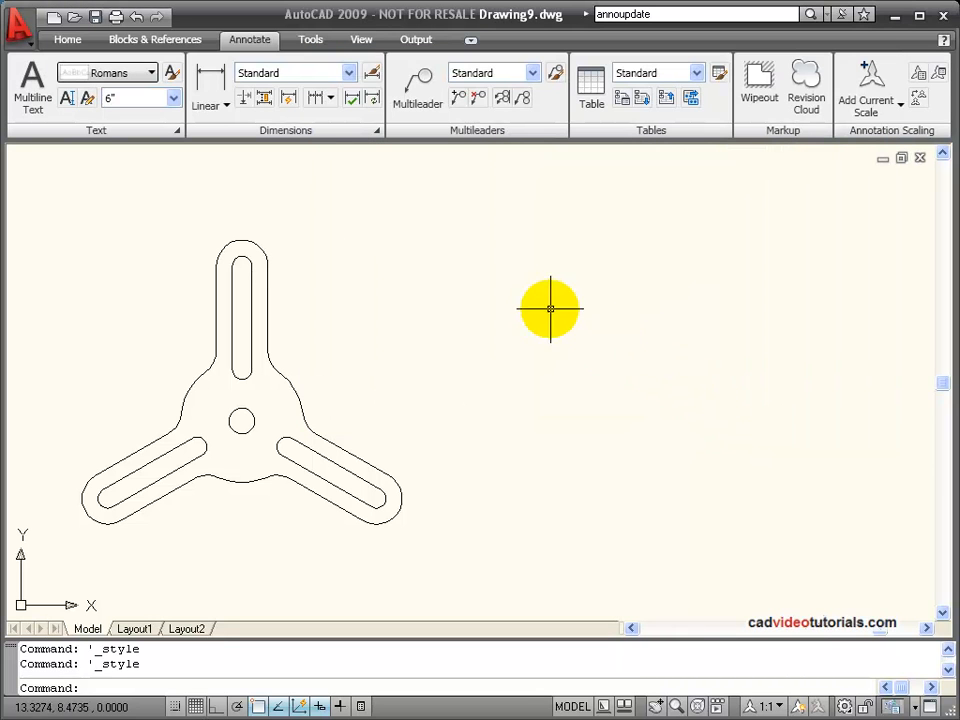
click(153, 72)
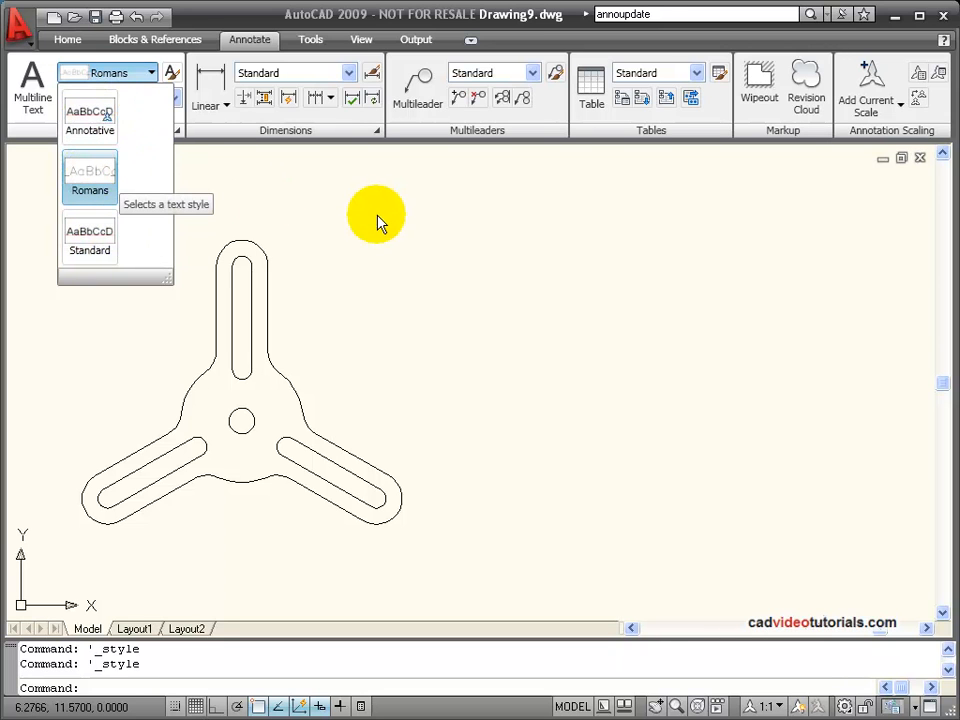
click(357, 231)
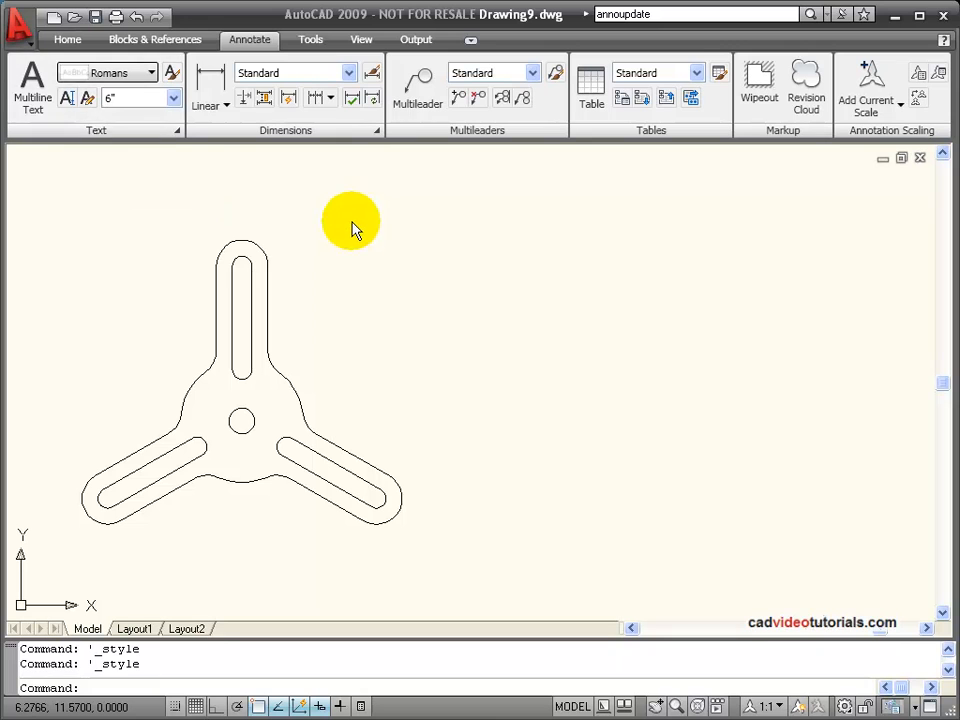
Define a multiline text box beside the three-armed part and check the available text heights.
click(32, 86)
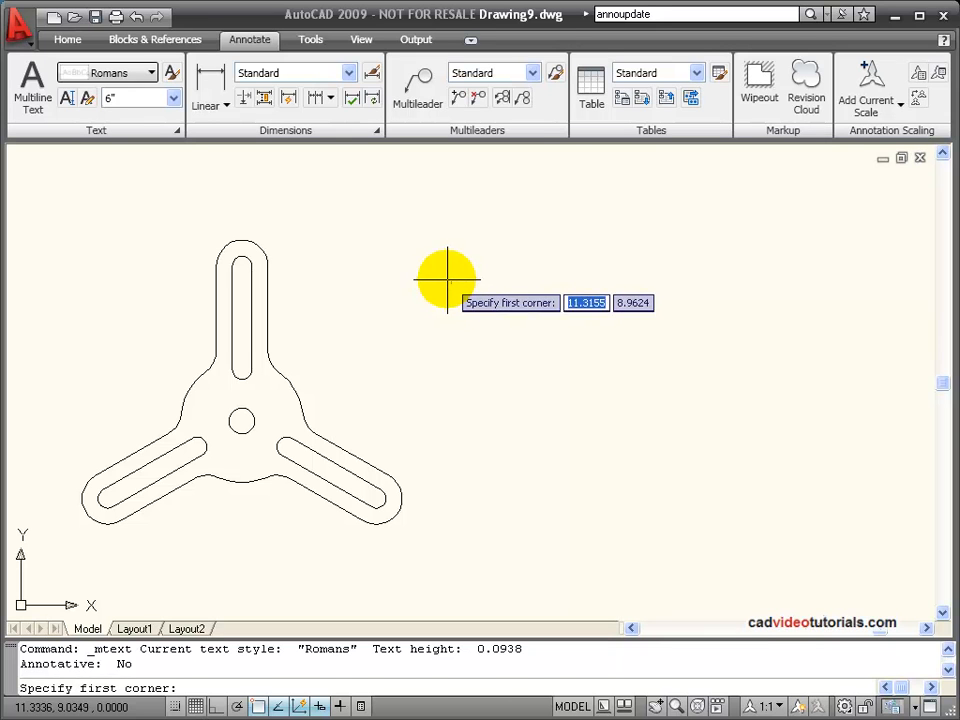
click(446, 286)
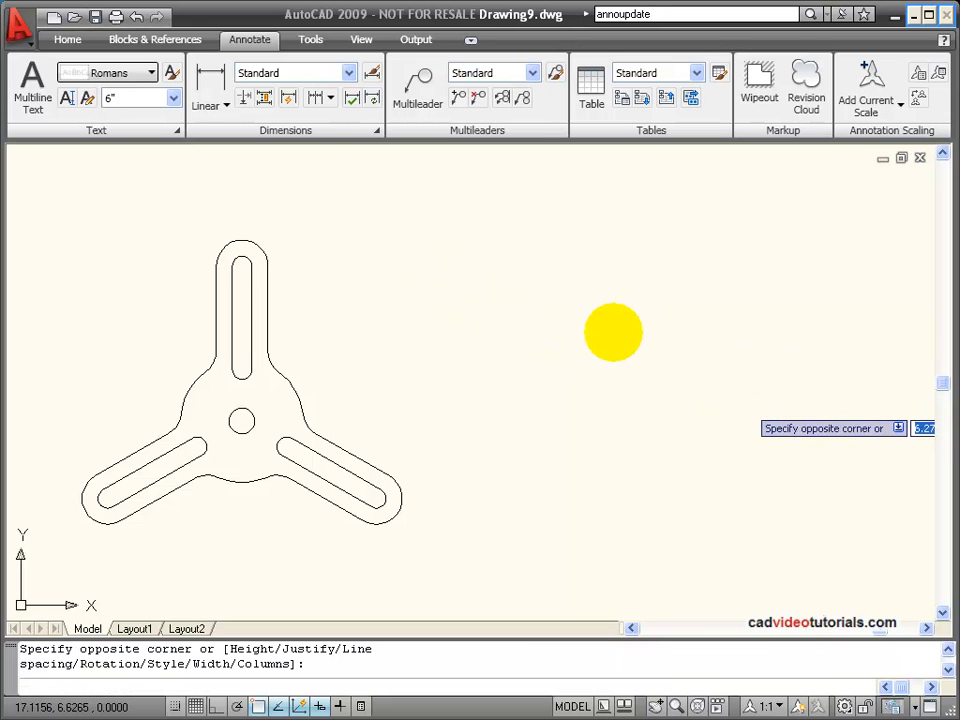
click(613, 332)
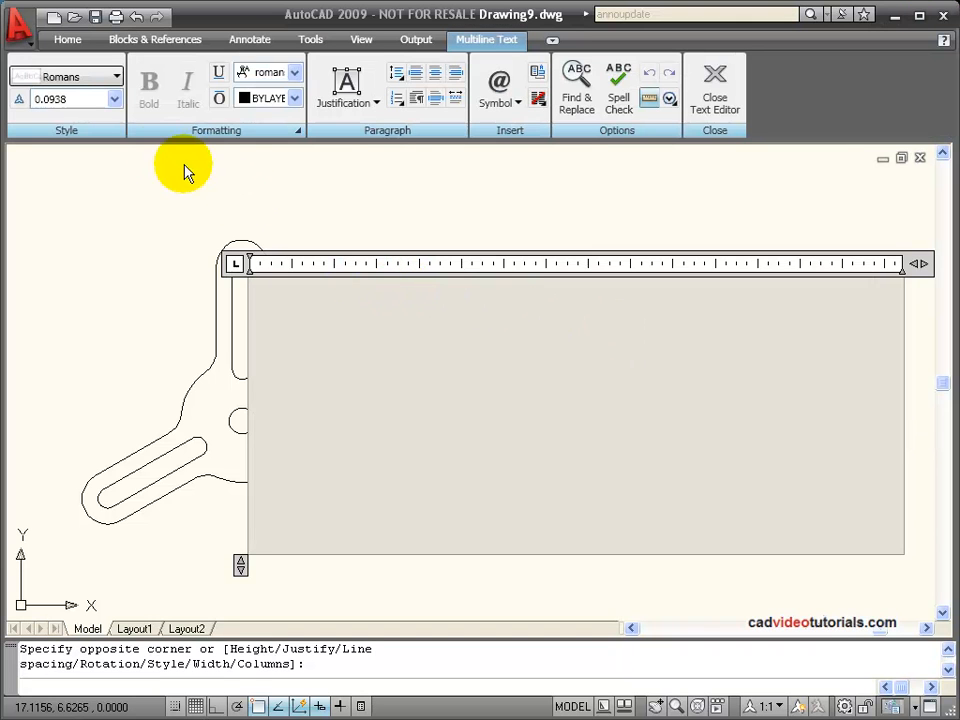
click(116, 100)
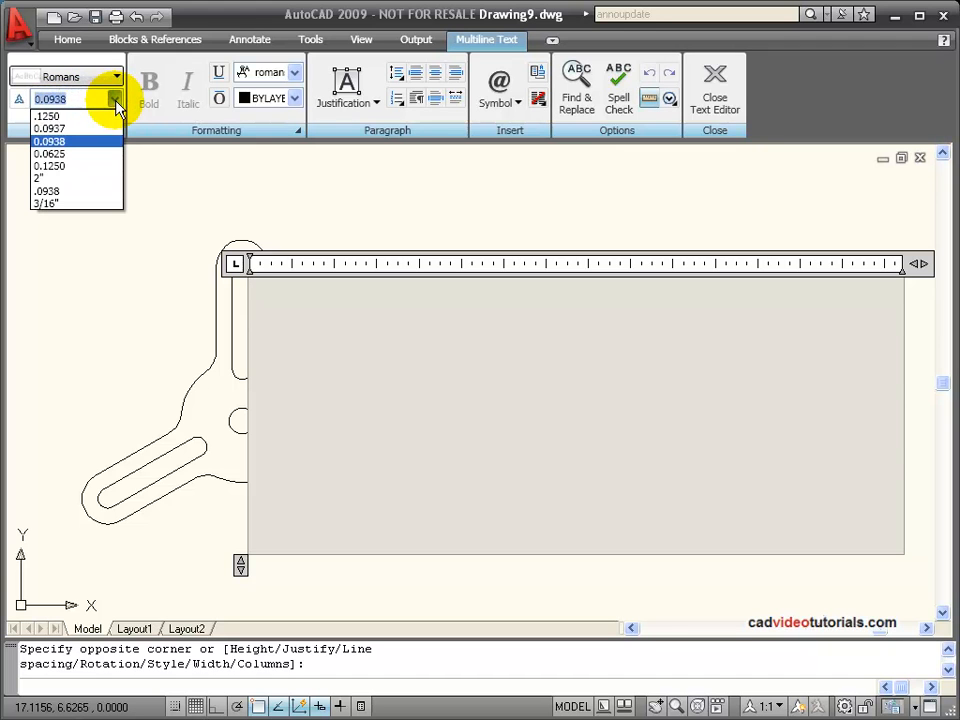
click(116, 100)
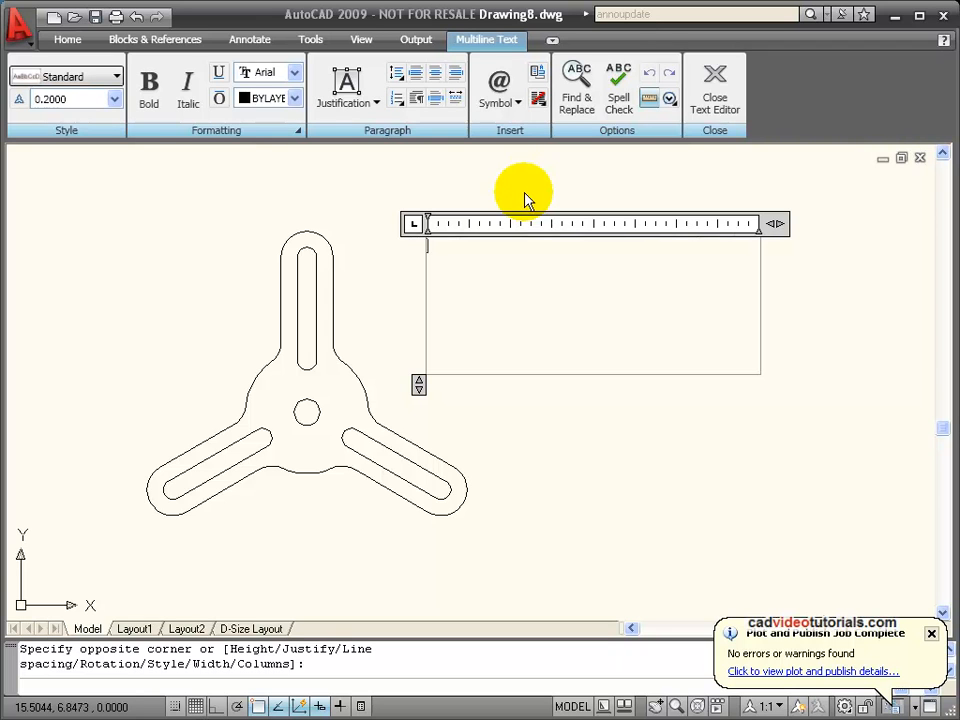
Enter the underlined heading NOTES: with the numbered ASME Y14.5M-1994 tolerance and burr-removal notes, and close the text editor.
text(Notes)
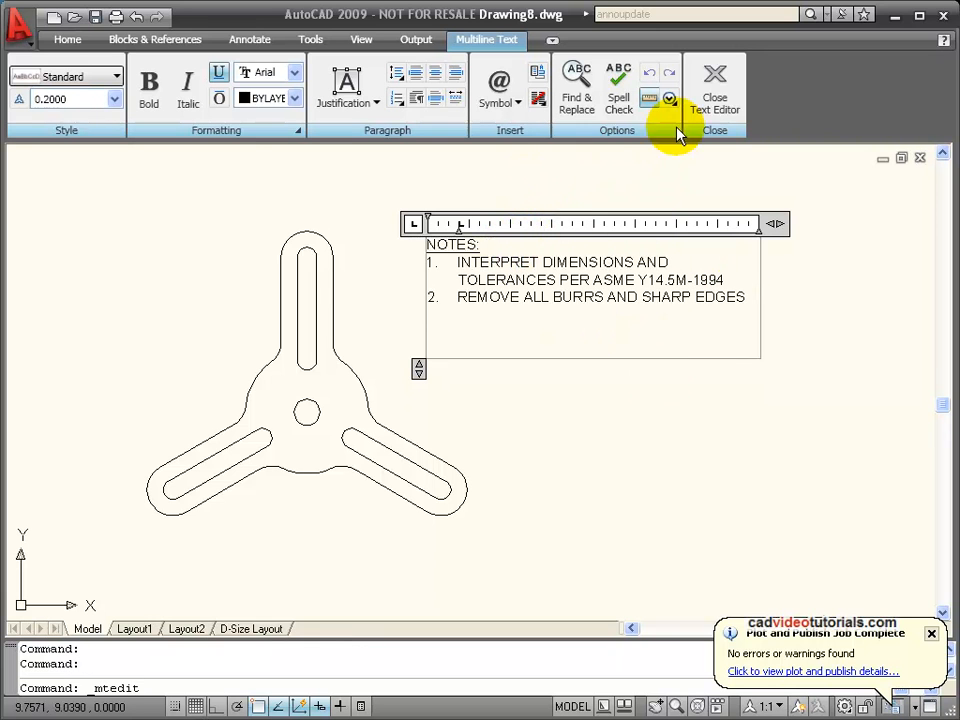
click(710, 112)
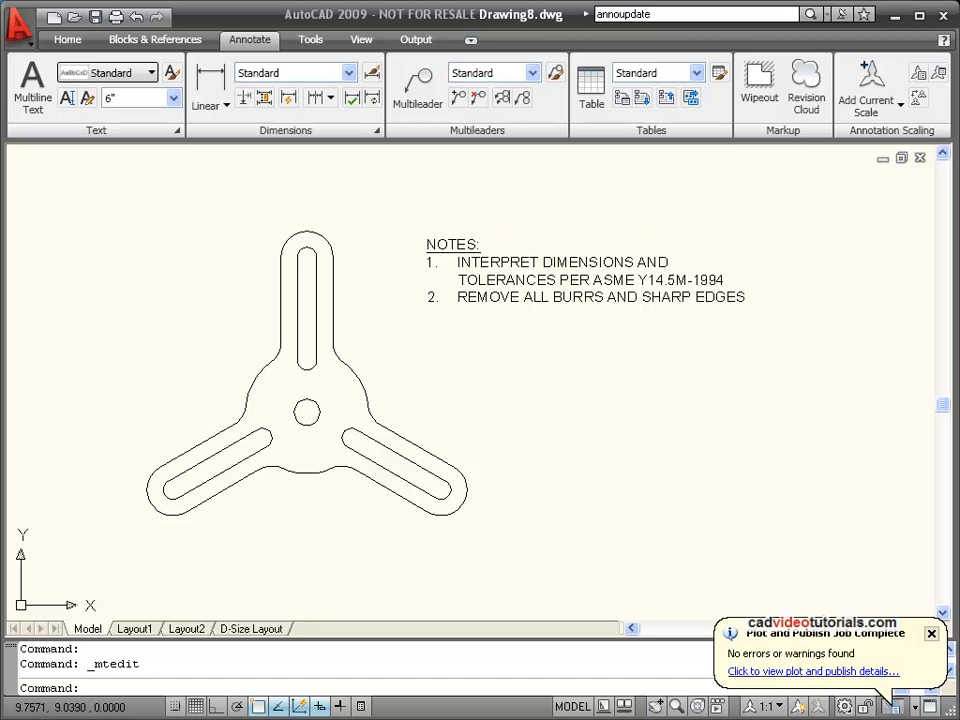
Set Standard as the current text style and close the style settings.
click(172, 76)
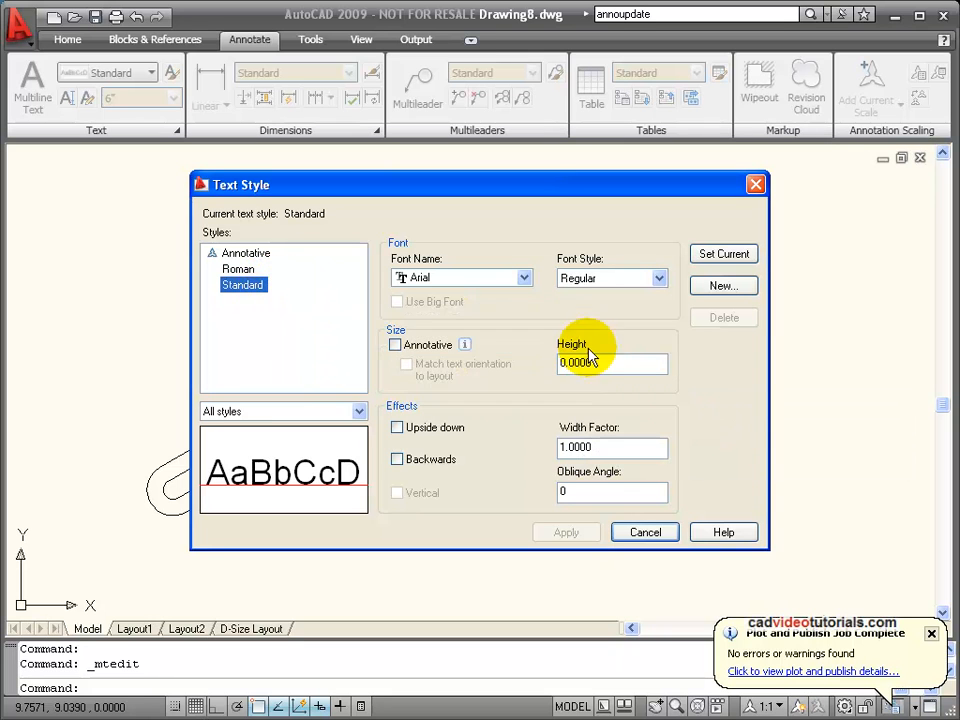
click(722, 253)
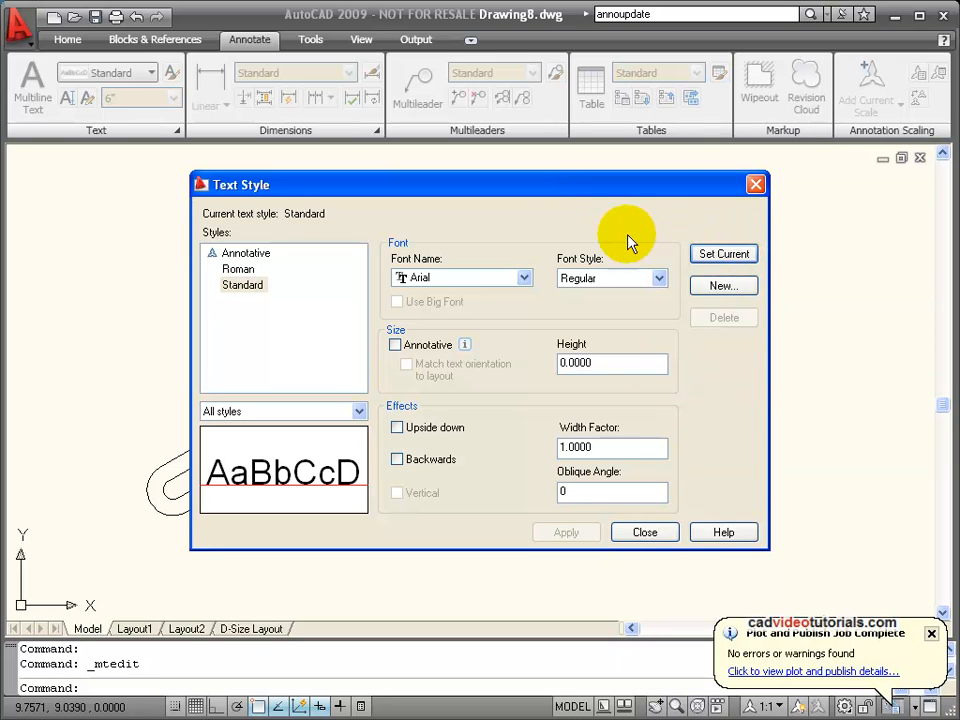
click(641, 532)
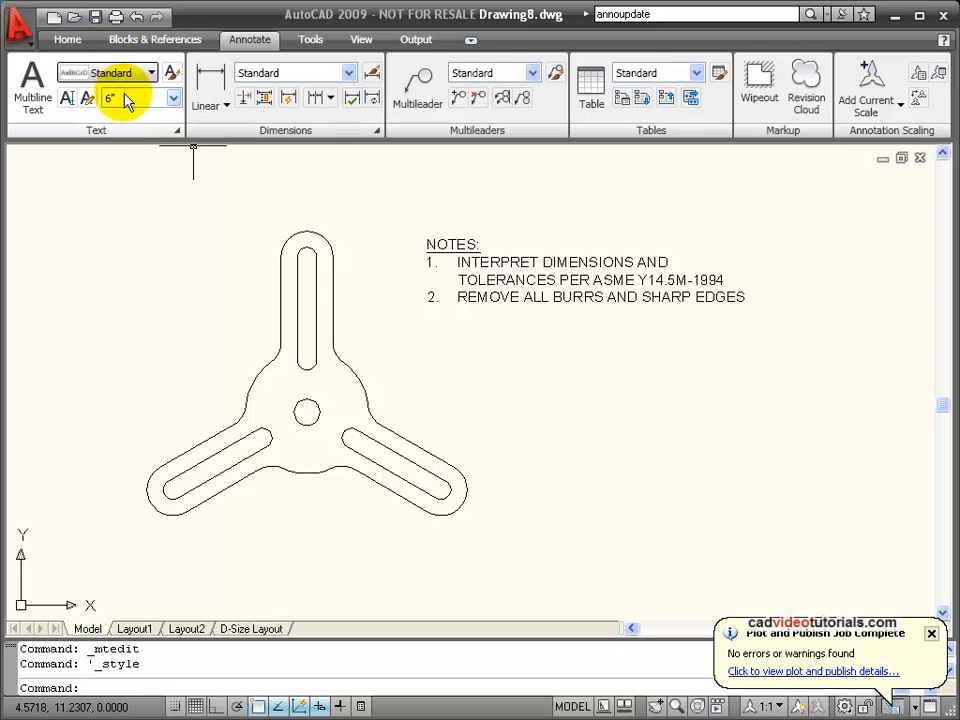
Place single-line text reading "This is Text hight at .200" below the notes, with height 0.2000 and rotation angle 0.
click(68, 98)
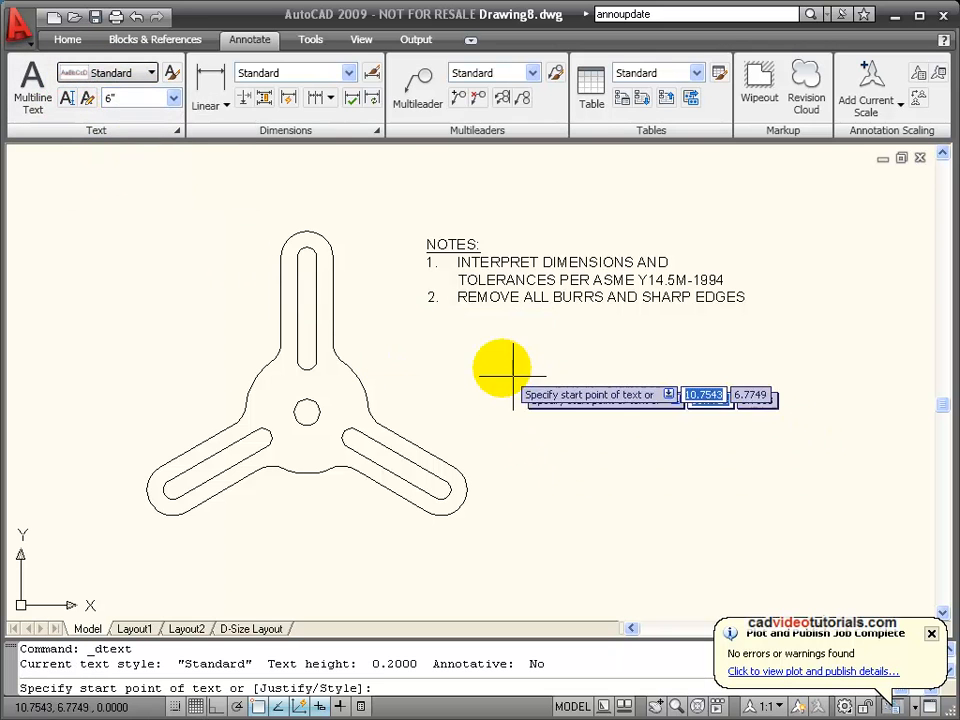
click(464, 396)
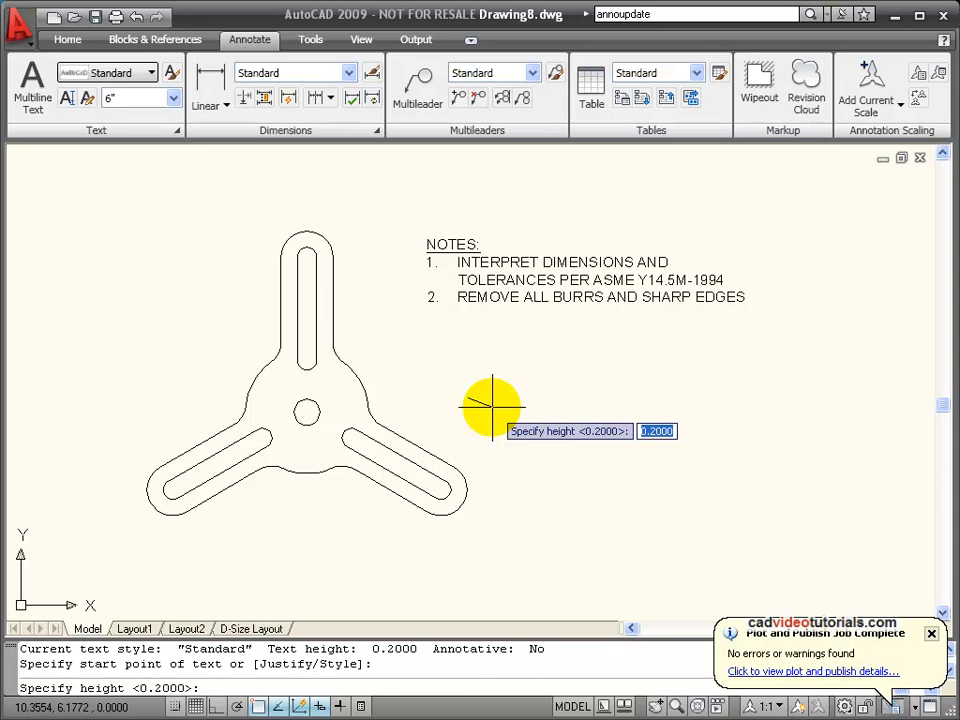
key(Return)
key(Return)
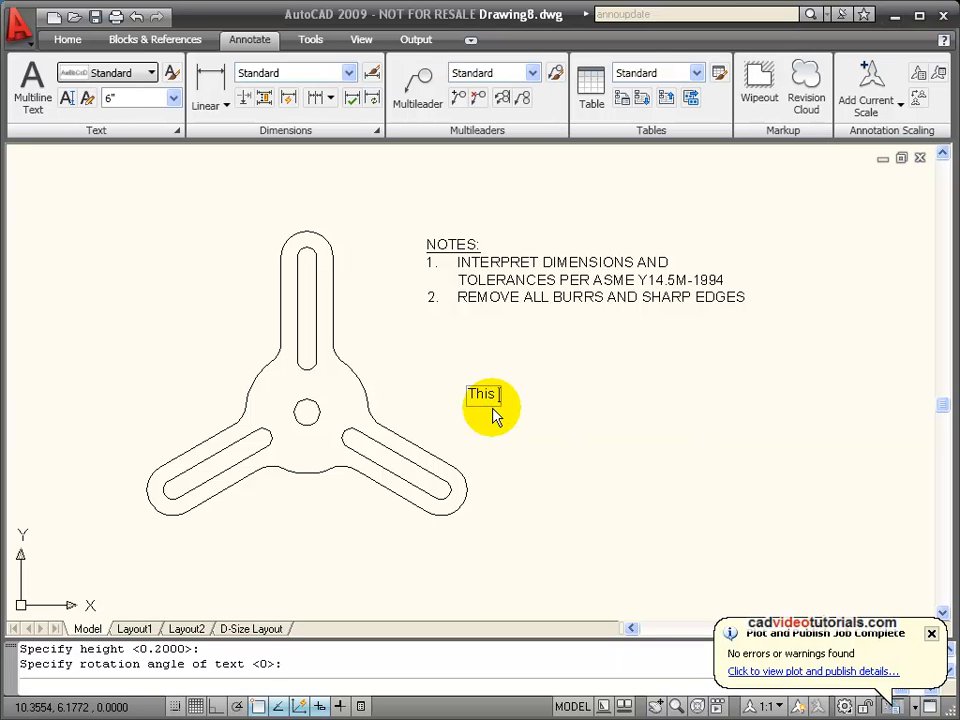
text(This is Text high)
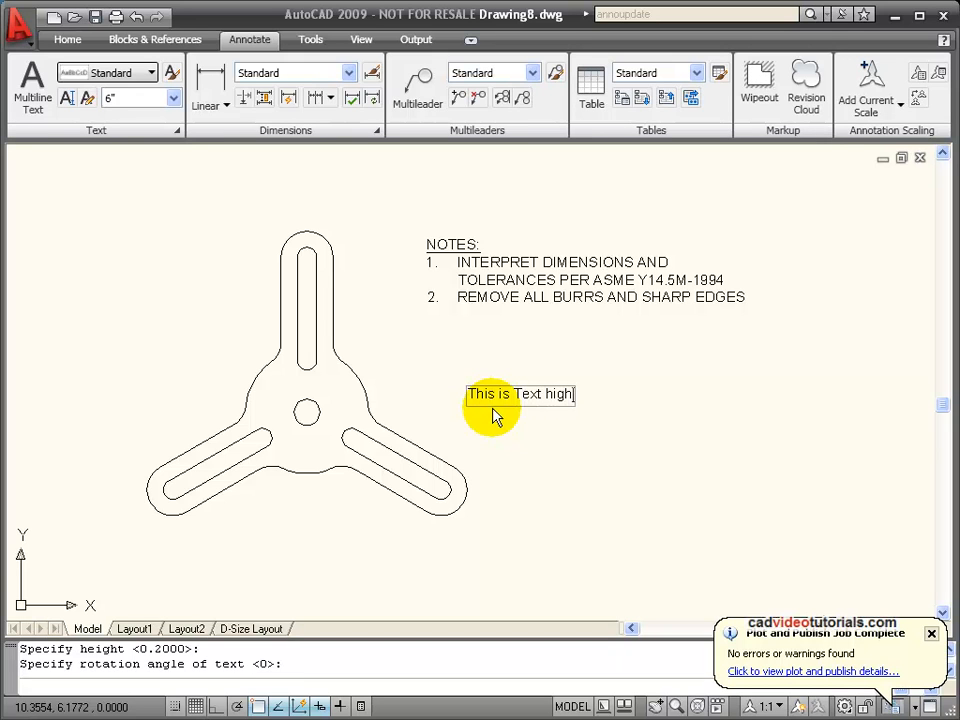
text(t at .200)
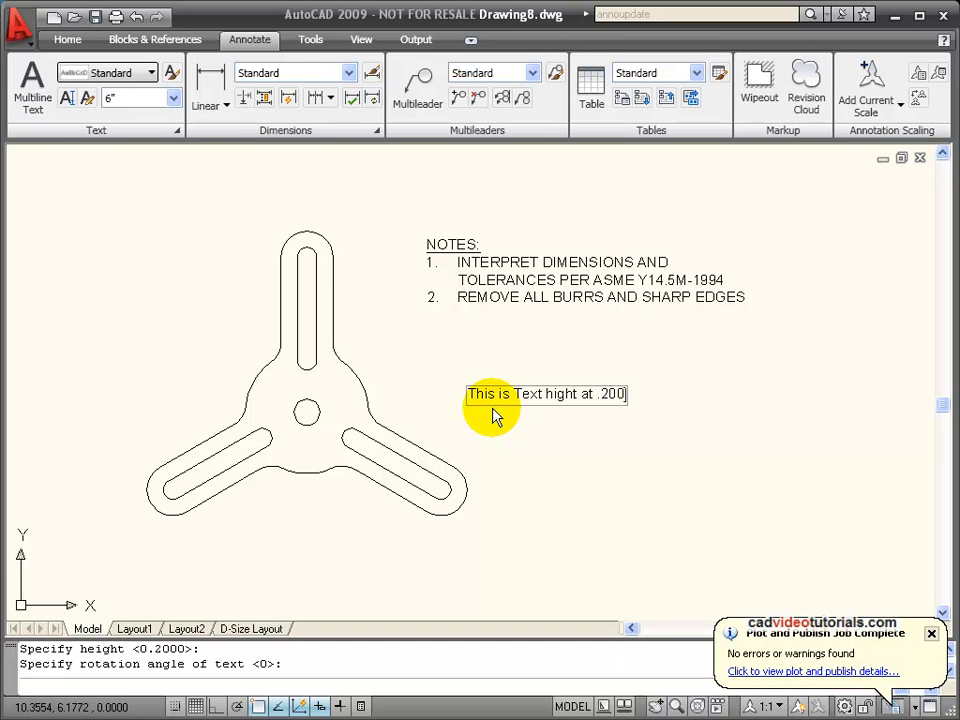
key(Return)
key(Return)
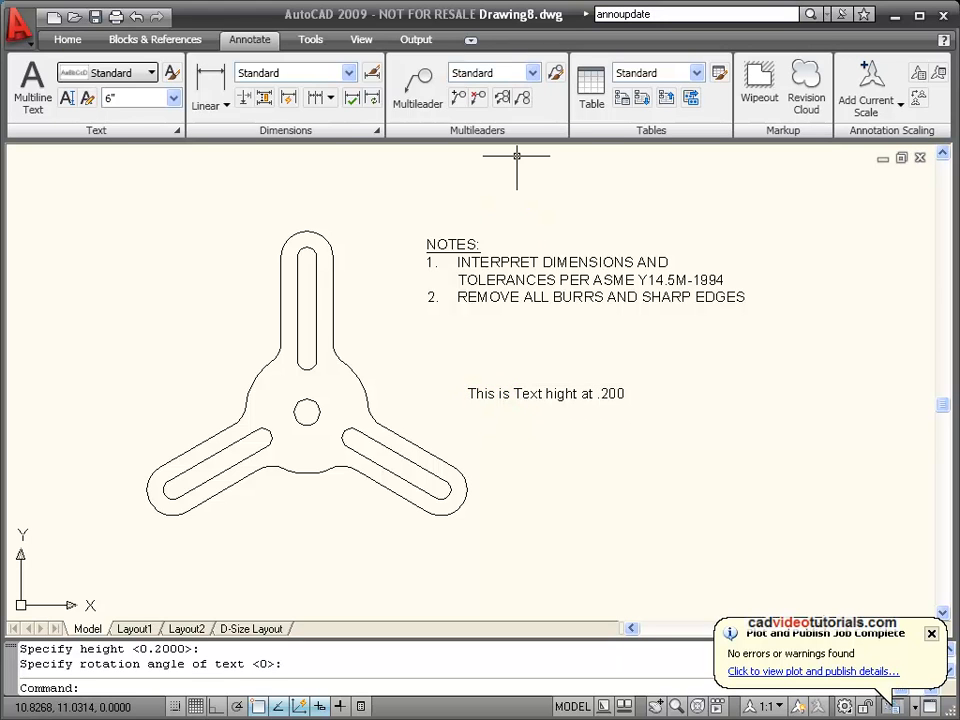
Define a multiline text box below the single-line text and check the text heights available for it.
click(26, 97)
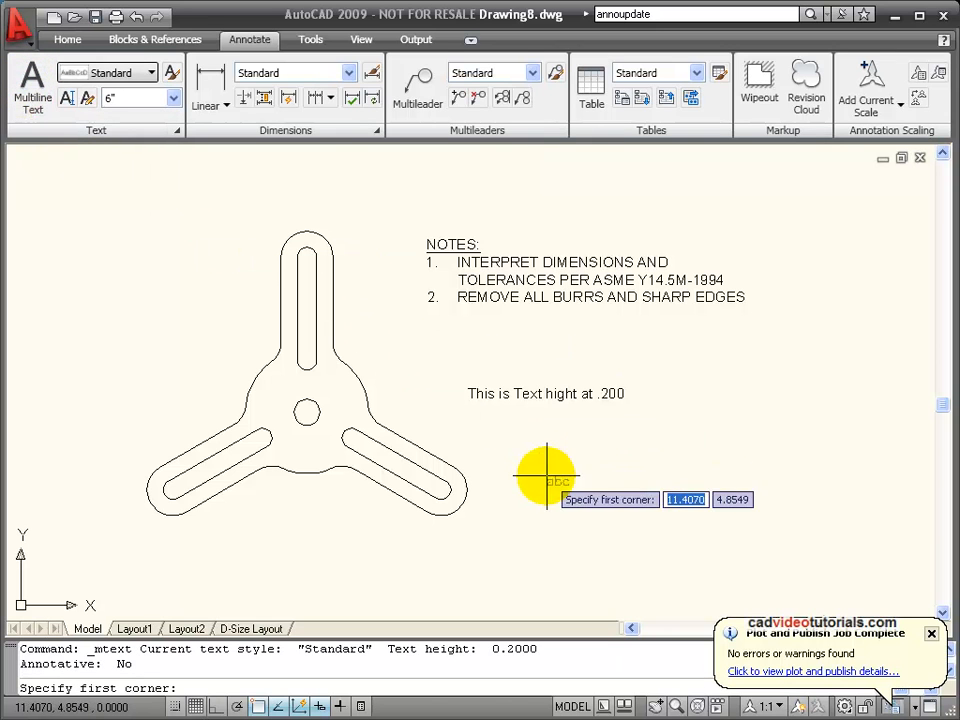
click(520, 445)
click(688, 519)
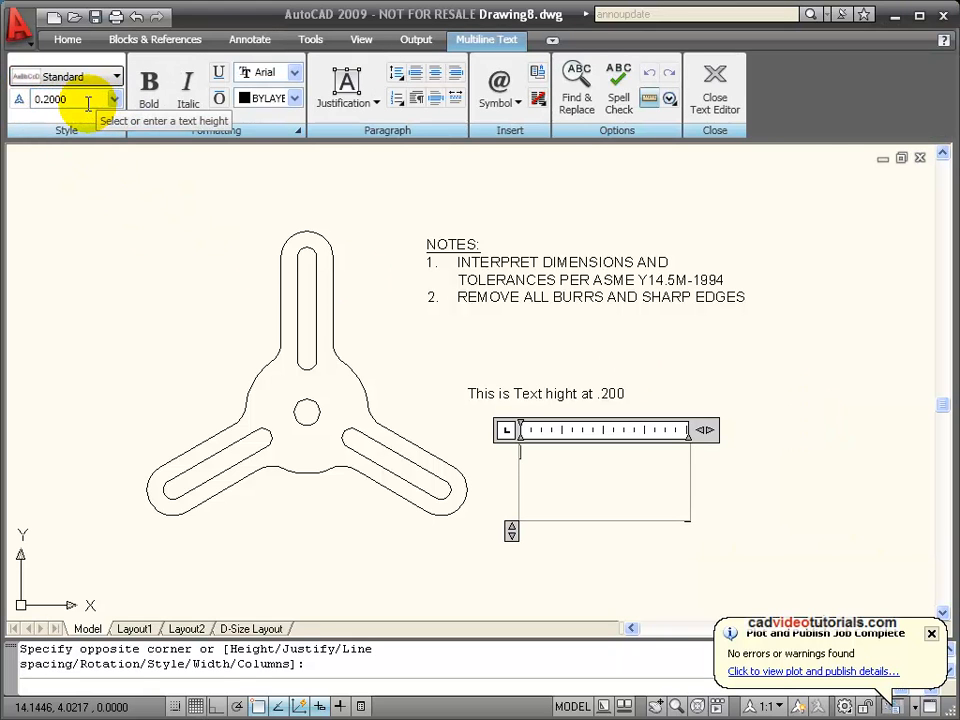
click(60, 99)
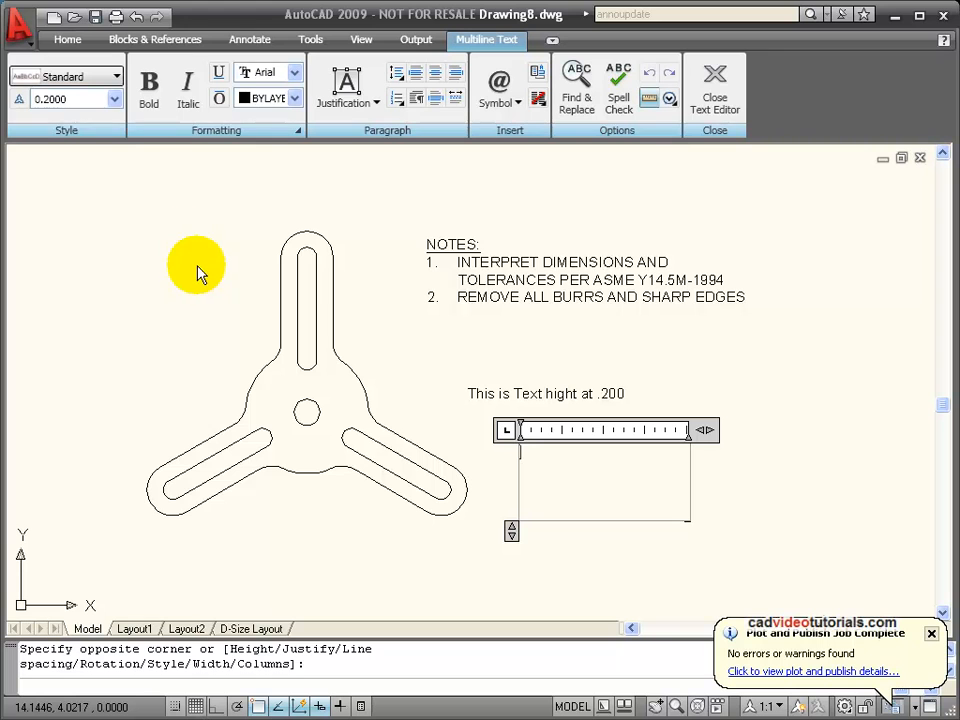
click(116, 100)
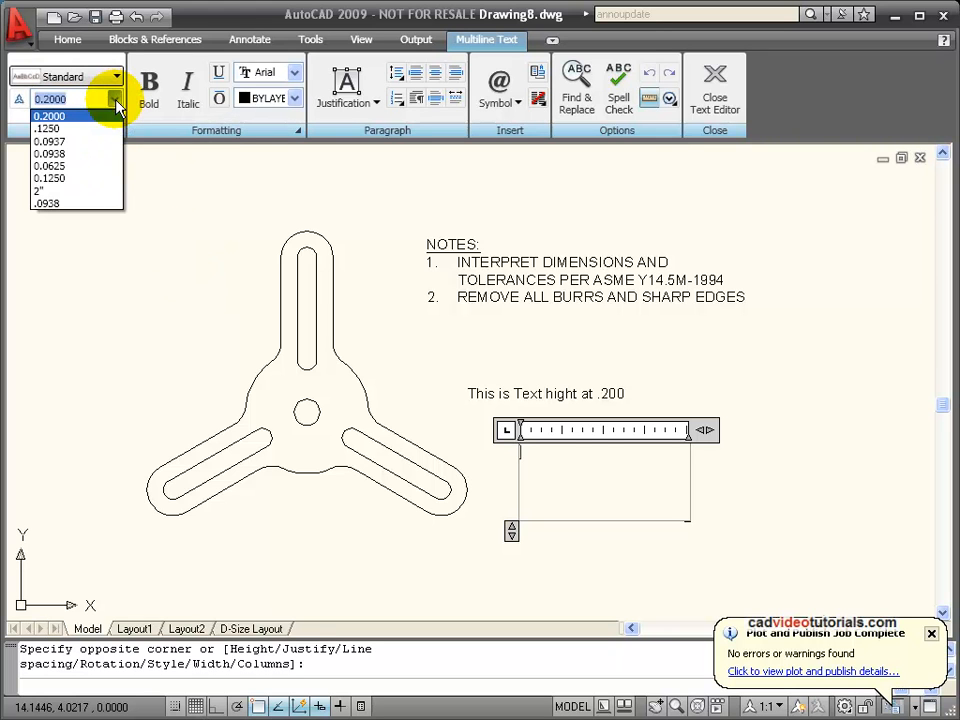
click(116, 101)
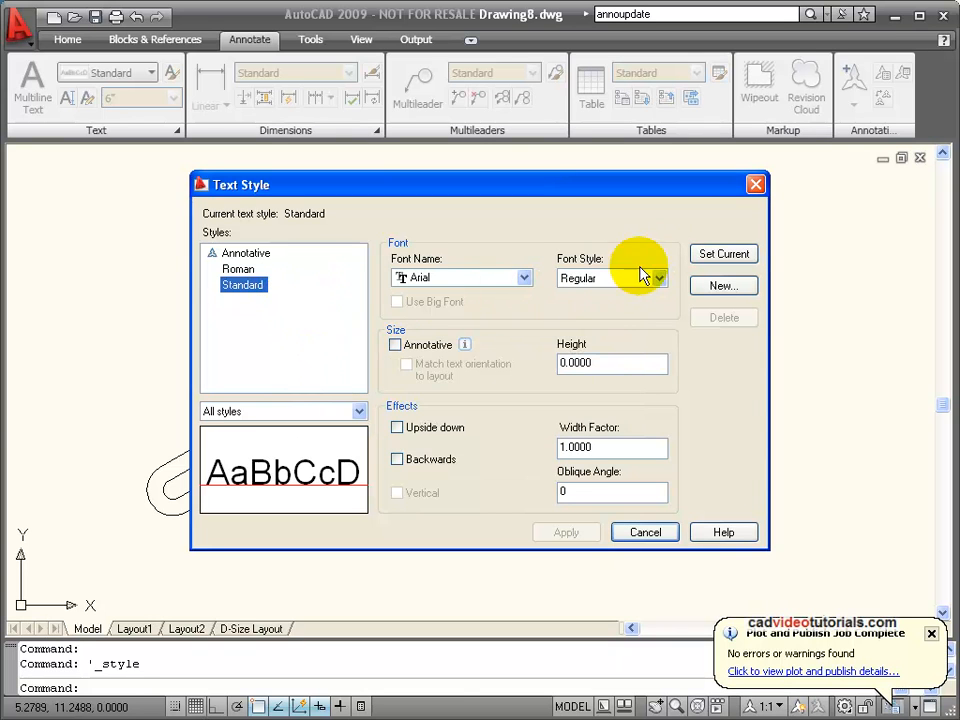
Create a text style named Notes with a height of .25, make it current, and close the style settings.
click(726, 284)
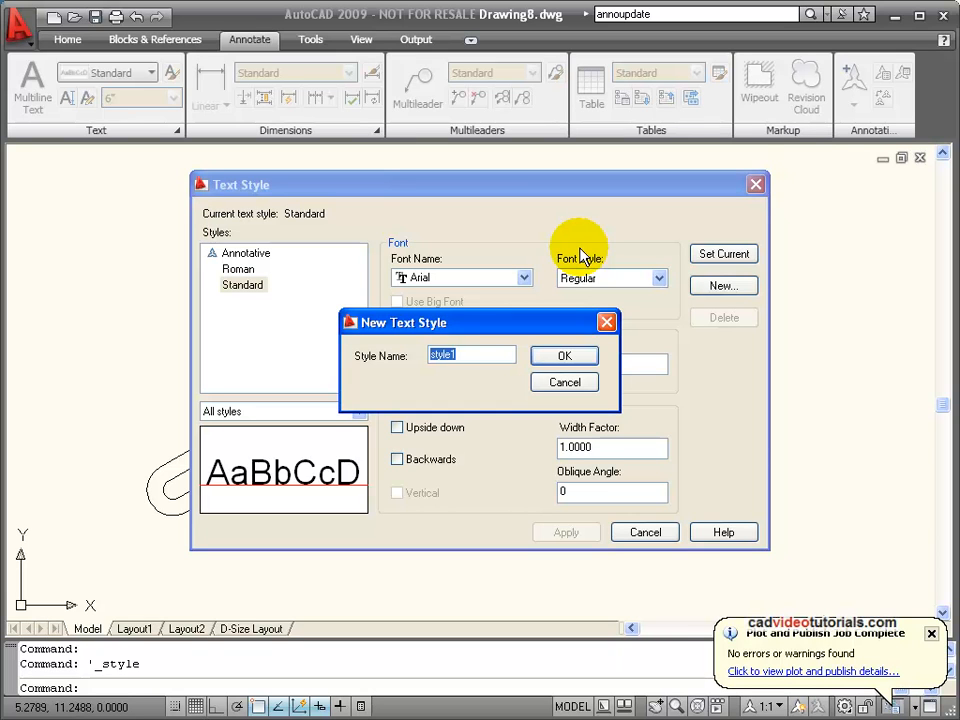
text(Notes)
click(565, 358)
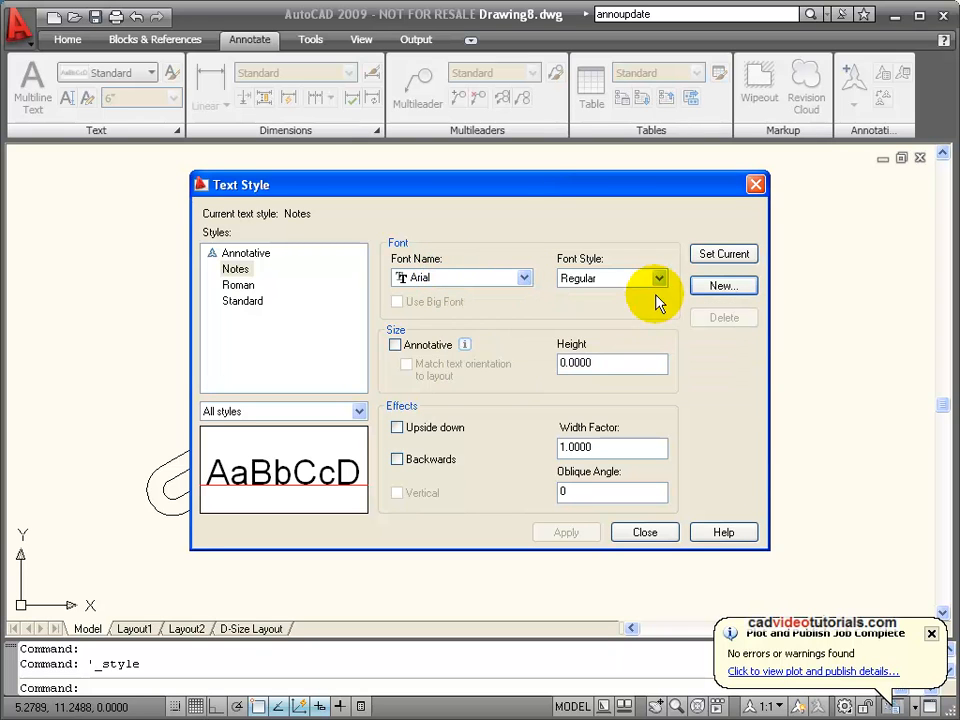
double_click(574, 362)
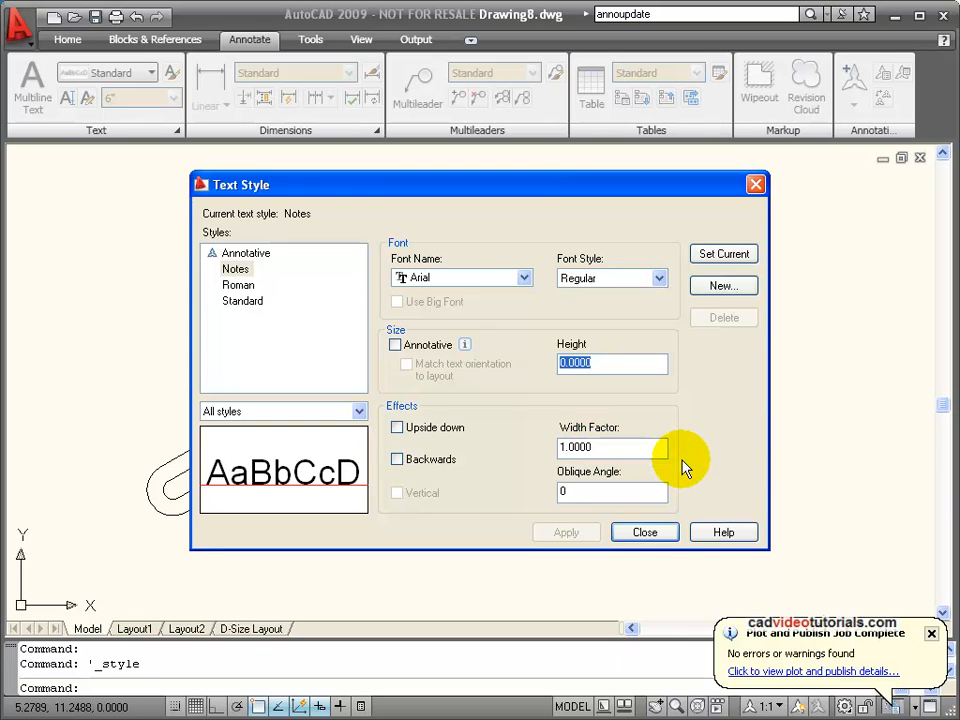
text(.25)
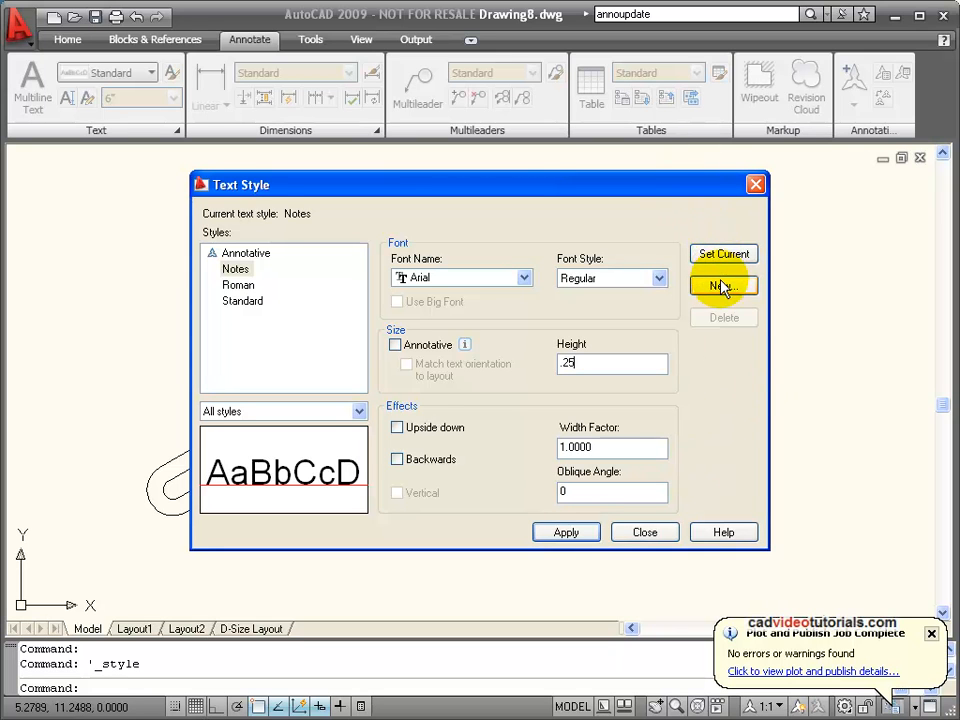
click(566, 533)
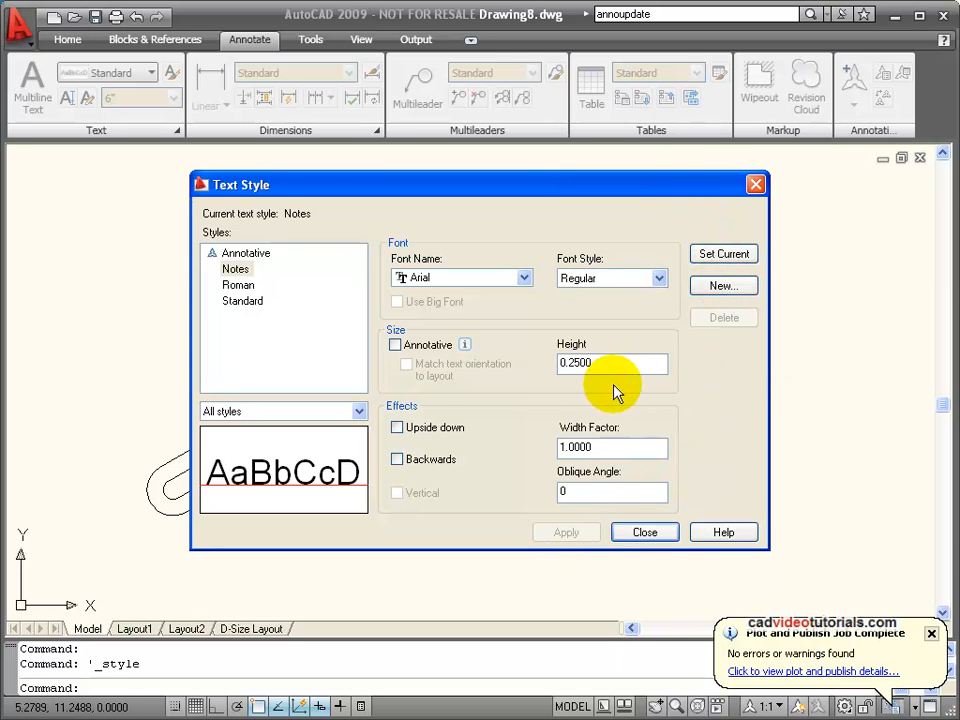
click(723, 255)
click(656, 529)
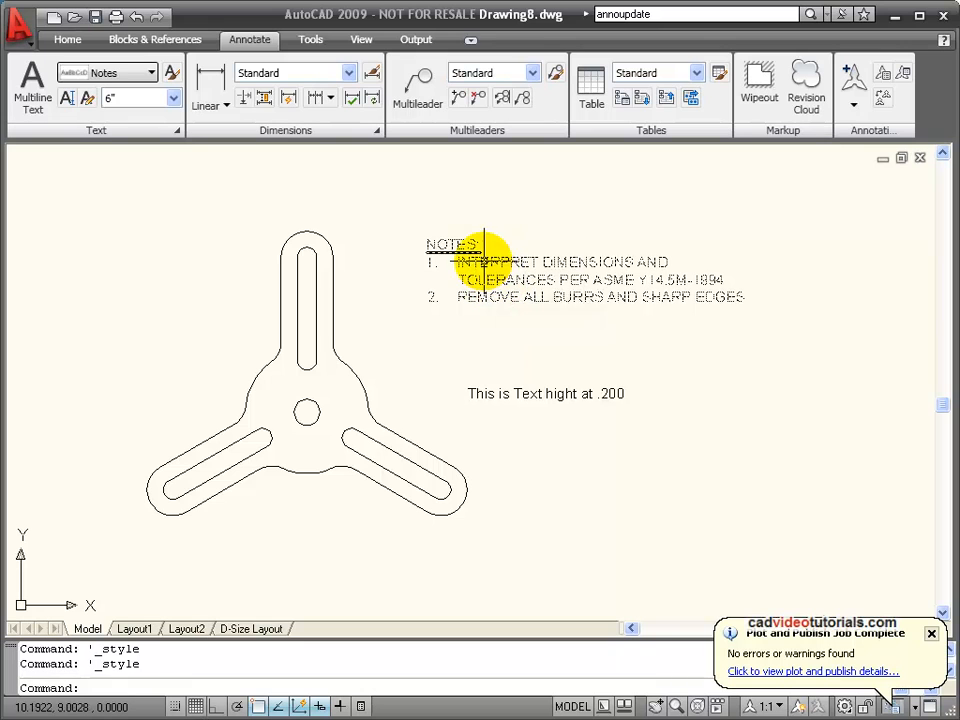
Apply the Notes text style to the multiline notes block beside the part and clear the selection.
click(489, 247)
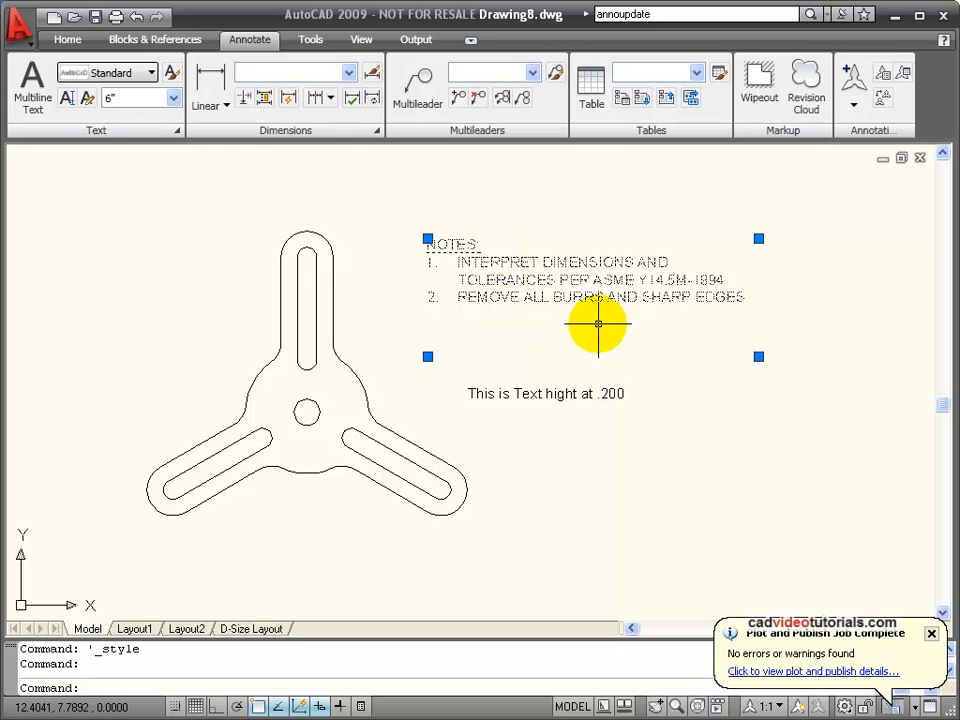
click(151, 74)
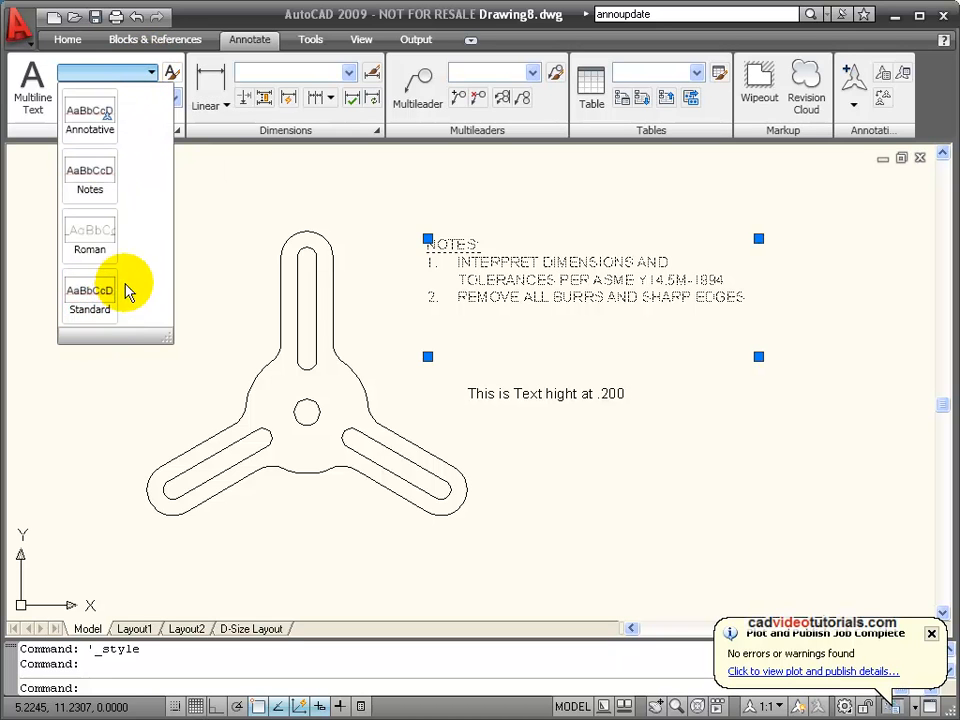
click(90, 193)
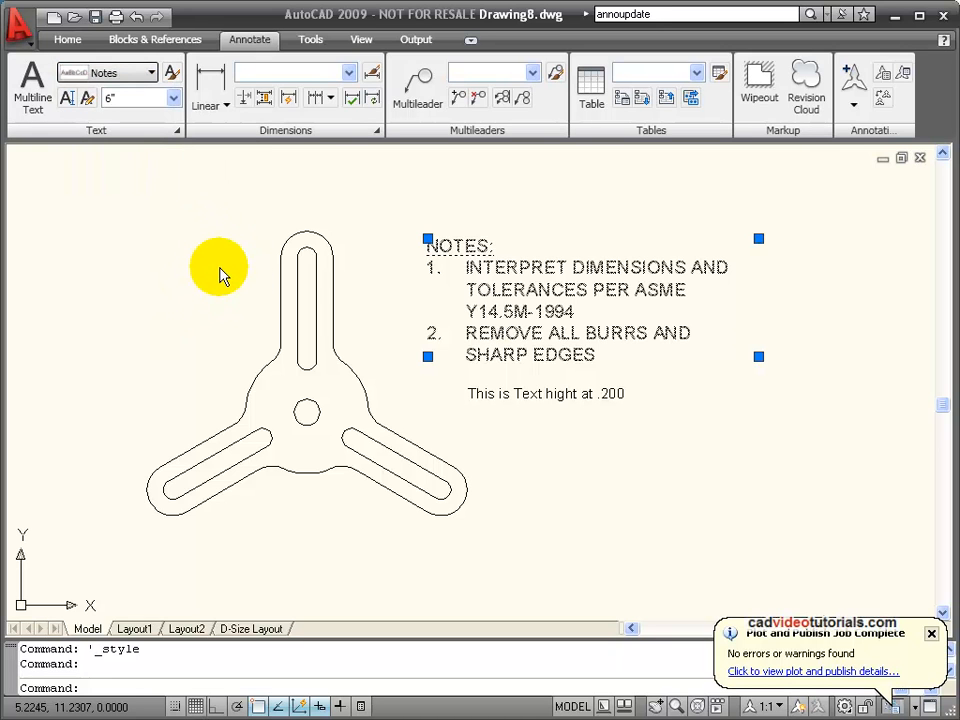
click(360, 221)
key(Escape)
key(Escape)
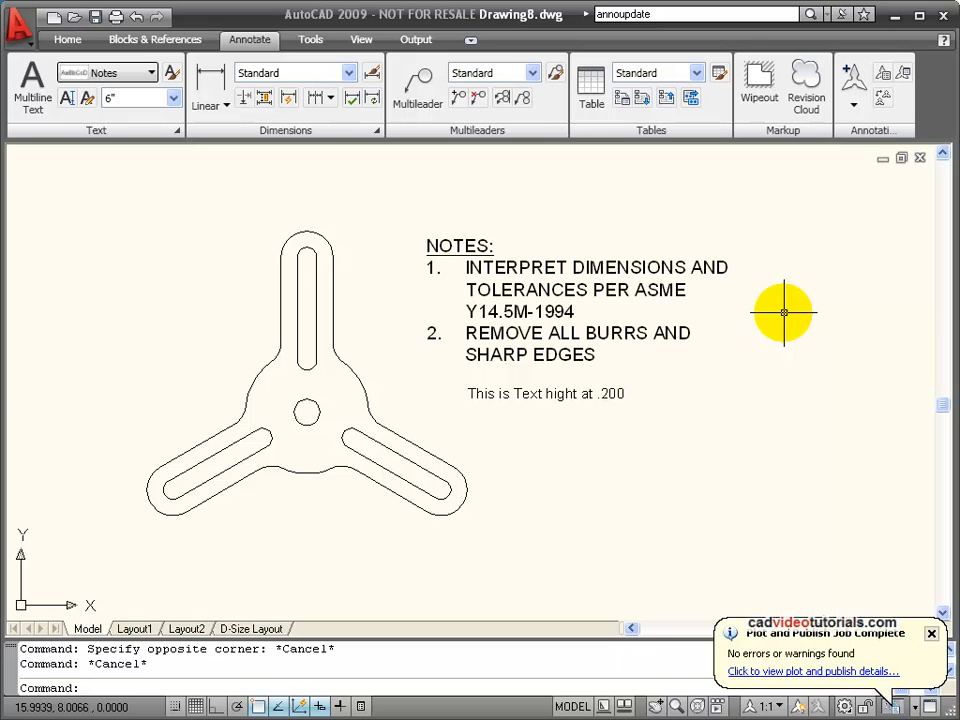
Change the multiline notes block to the Roman text style and deselect it.
click(610, 255)
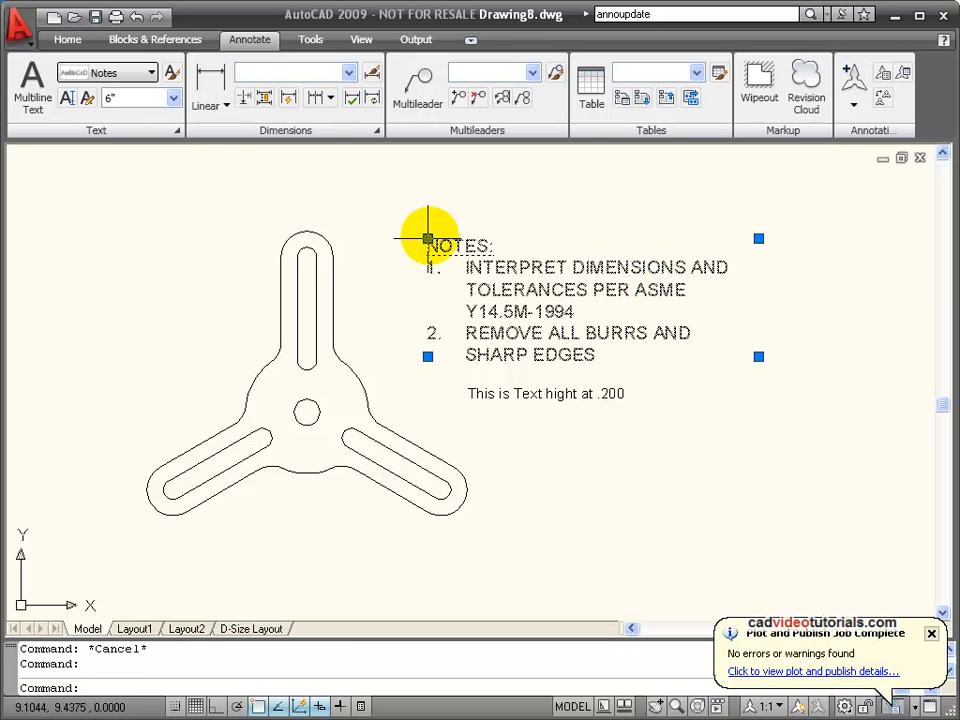
click(153, 73)
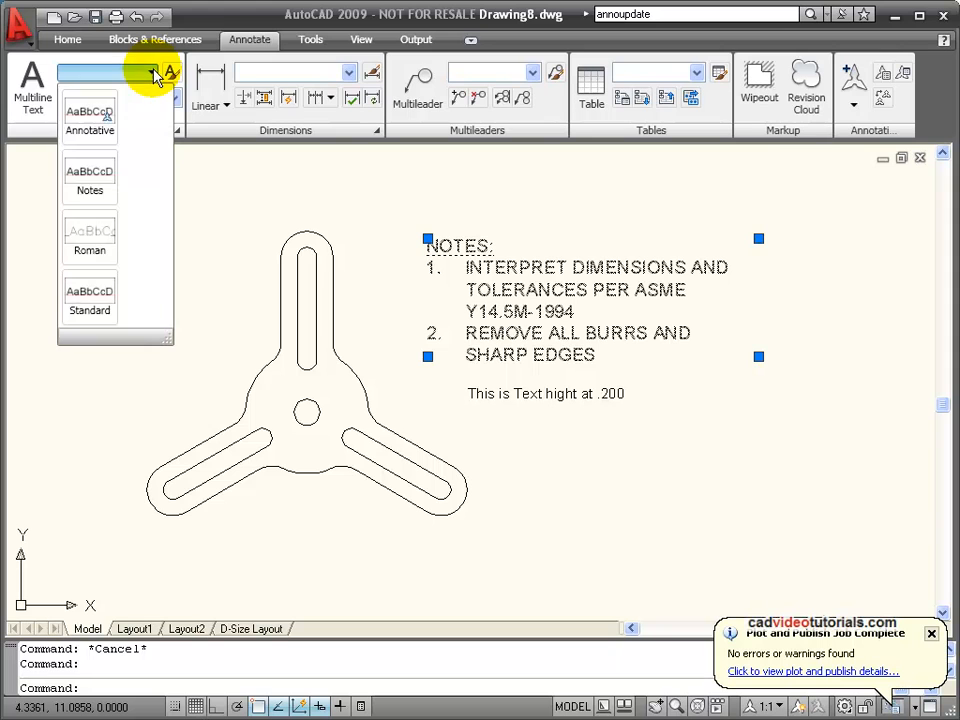
click(100, 235)
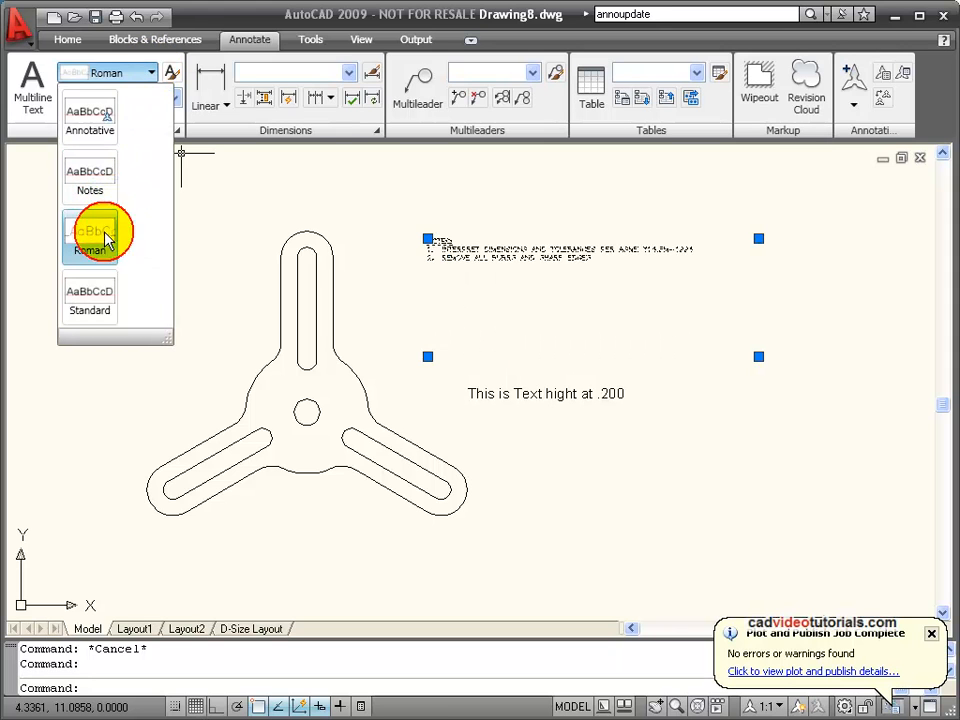
click(223, 216)
key(Escape)
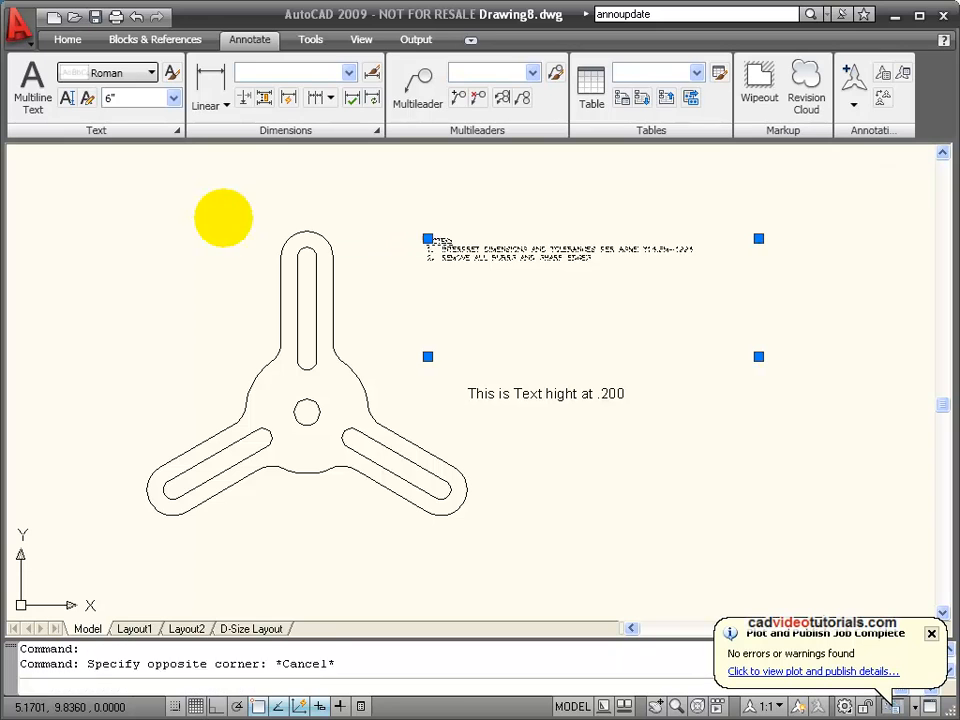
key(Escape)
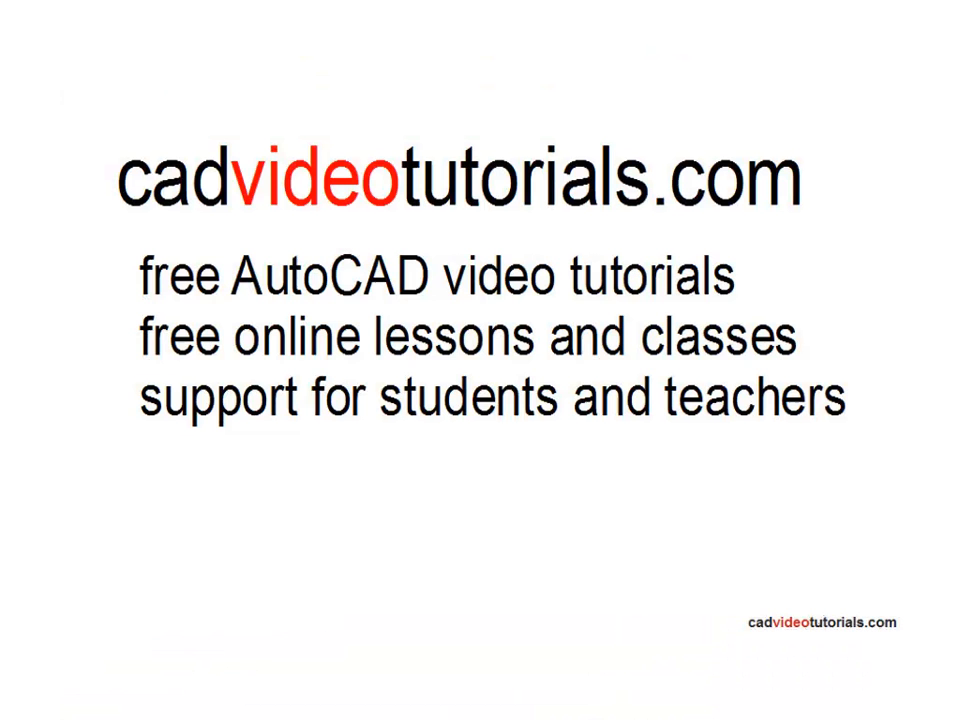